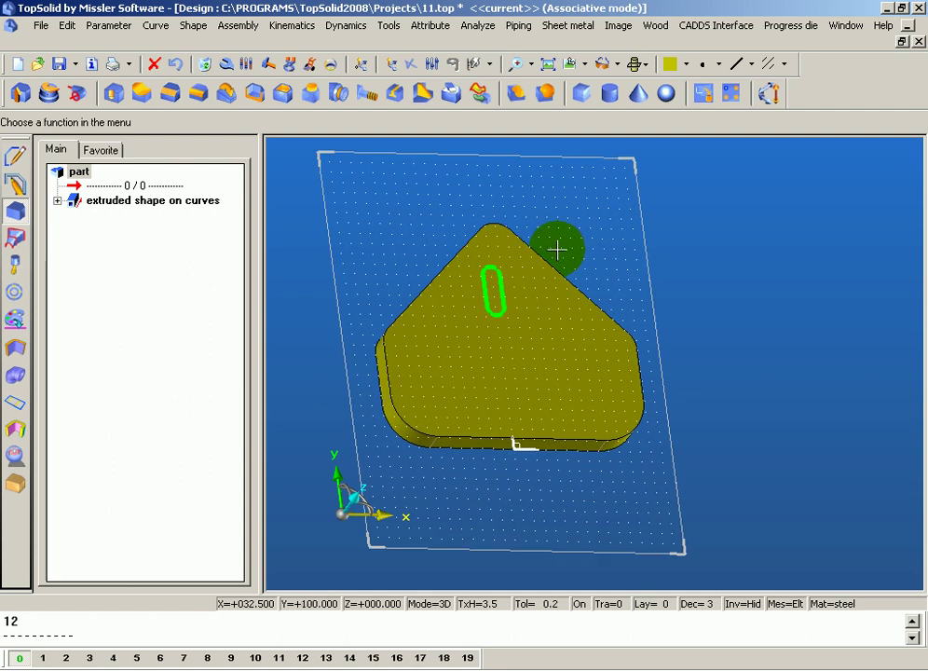
scroll(526, 308, "up", 2)
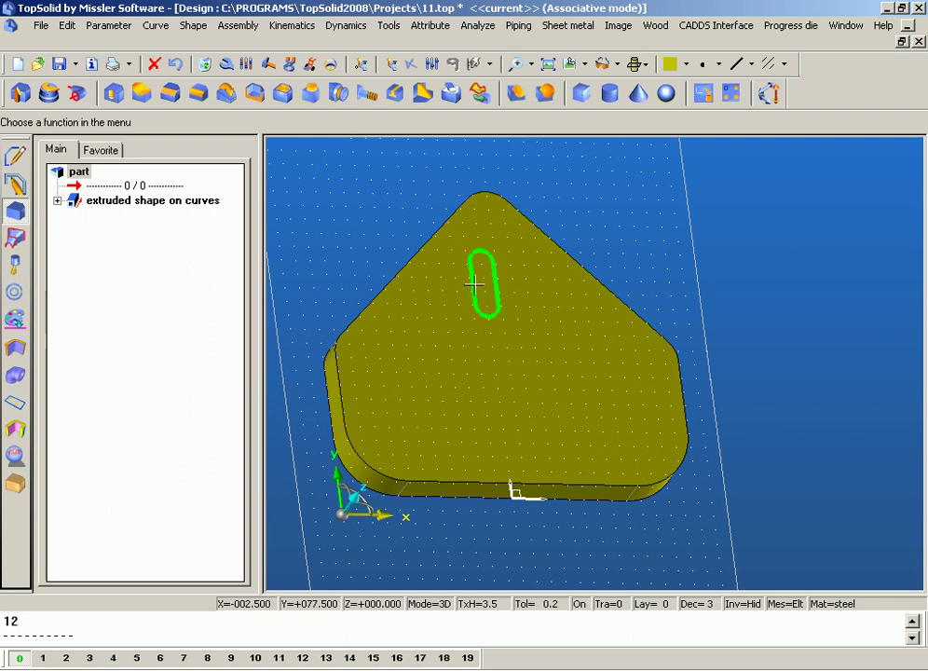
Show and re-hide the hidden sketch curves, slots and dimensions while orbiting the part.
scroll(475, 284, "down", 2)
scroll(393, 381, "up", 2)
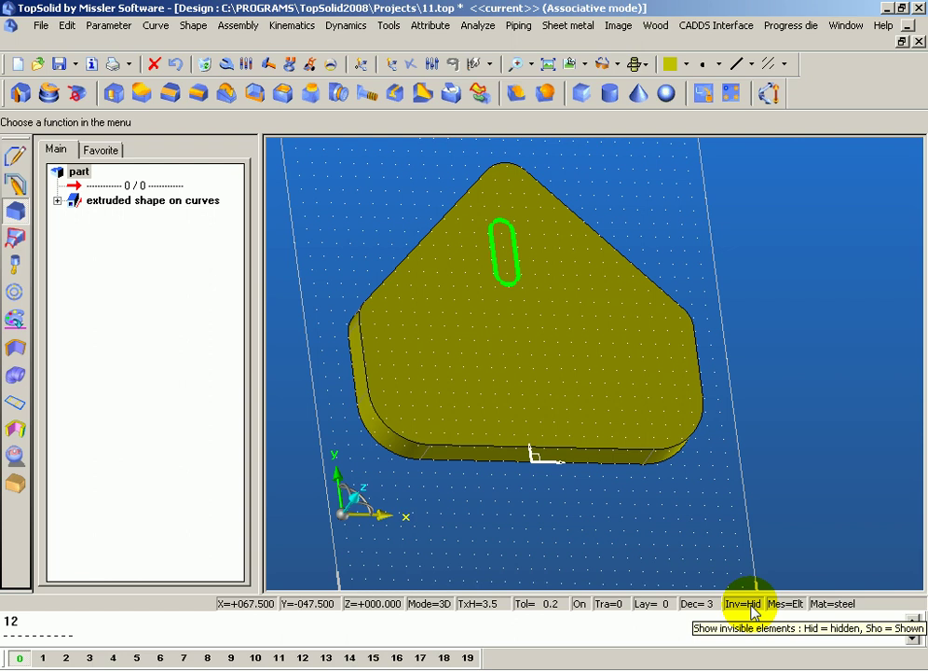
left_click(752, 610)
left_click(738, 613)
left_click(736, 613)
left_click(736, 613)
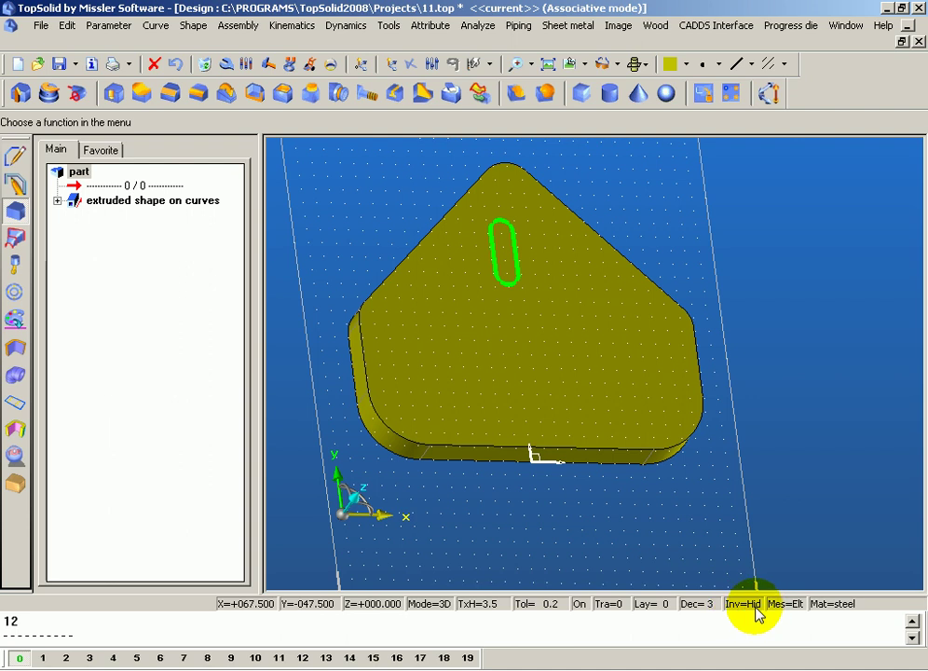
left_click(754, 611)
mouse_move(655, 556)
middle_mouse_down()
mouse_move(489, 421)
mouse_move(564, 428)
mouse_move(555, 362)
mouse_move(589, 406)
mouse_move(491, 391)
mouse_move(539, 439)
mouse_move(822, 542)
middle_mouse_up()
left_click(770, 607)
mouse_move(700, 549)
middle_mouse_down()
mouse_move(564, 472)
mouse_move(578, 385)
mouse_move(452, 289)
mouse_move(480, 348)
mouse_move(438, 298)
middle_mouse_up()
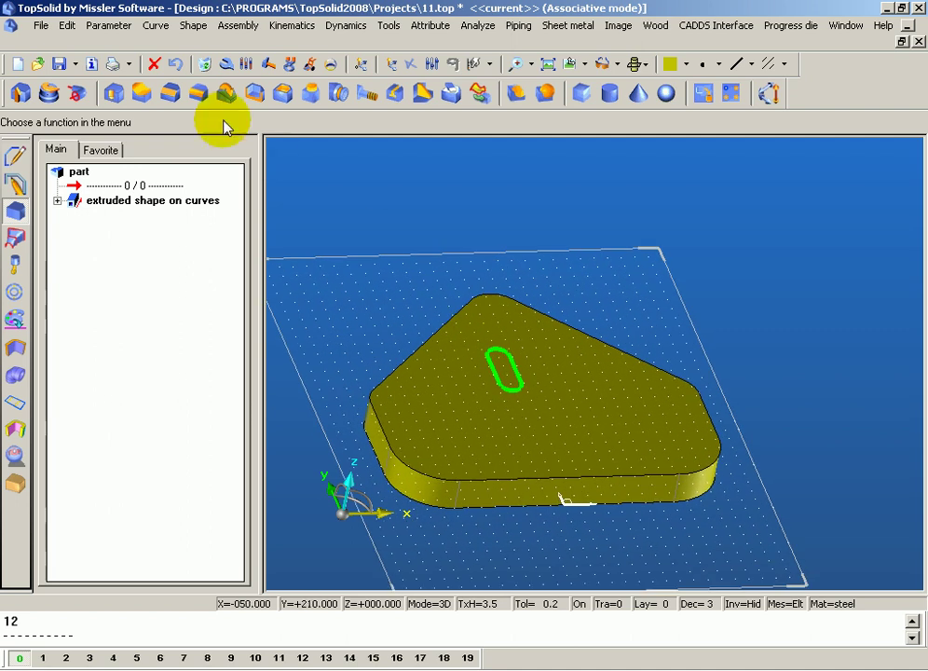
Delete the extruded plate, keeping its profile, and frame the remaining sketch plane.
left_click(205, 64)
left_click(456, 331)
mouse_move(394, 274)
middle_mouse_down()
mouse_move(468, 379)
mouse_move(420, 362)
mouse_move(385, 300)
middle_mouse_up()
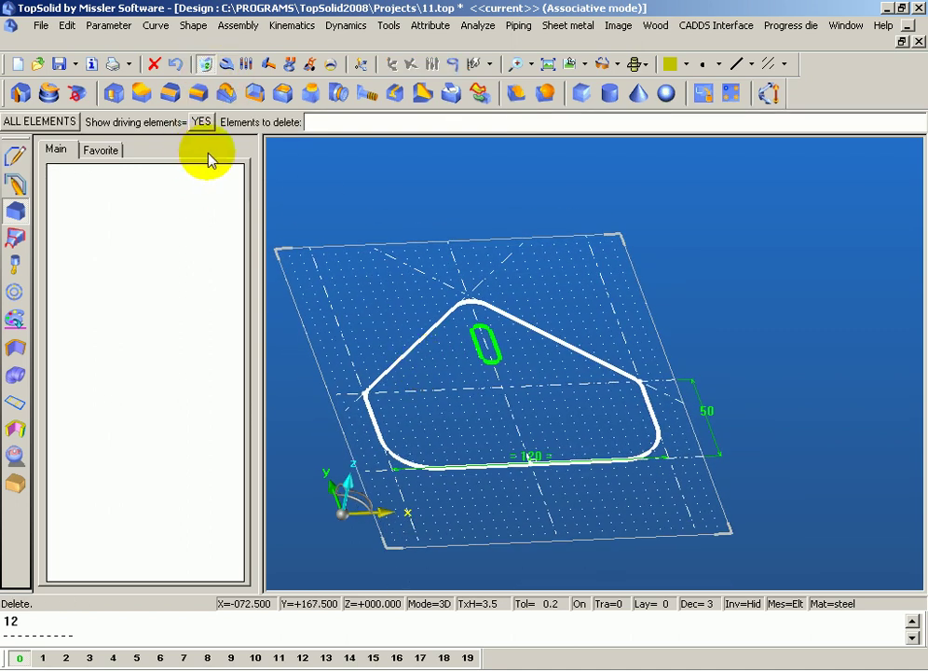
mouse_move(379, 239)
middle_mouse_down()
mouse_move(325, 337)
mouse_move(351, 364)
middle_mouse_up()
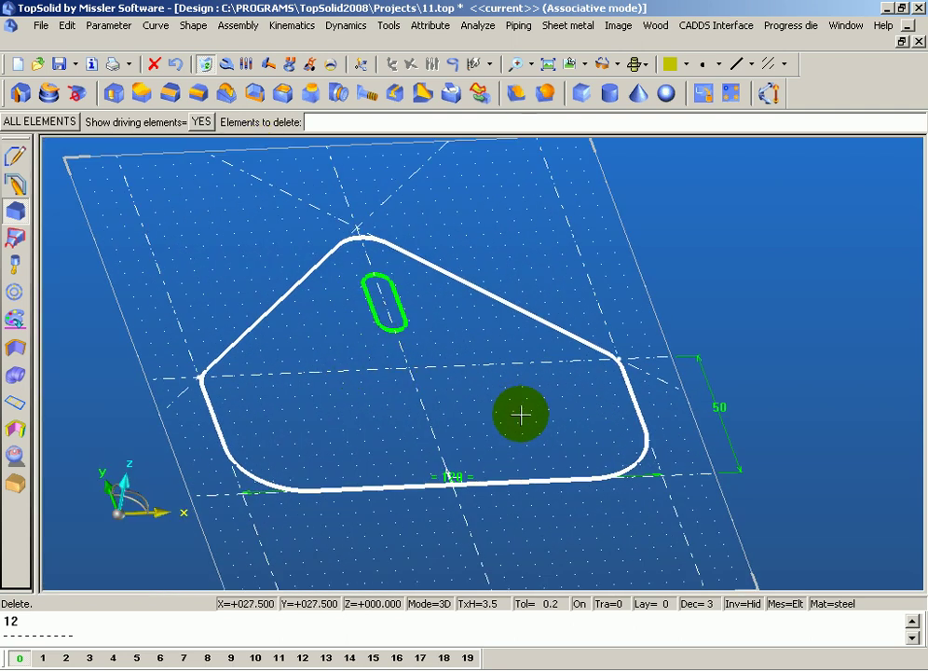
mouse_move(379, 340)
middle_mouse_down()
mouse_move(554, 376)
mouse_move(447, 364)
mouse_move(438, 354)
middle_mouse_up()
left_click(329, 63)
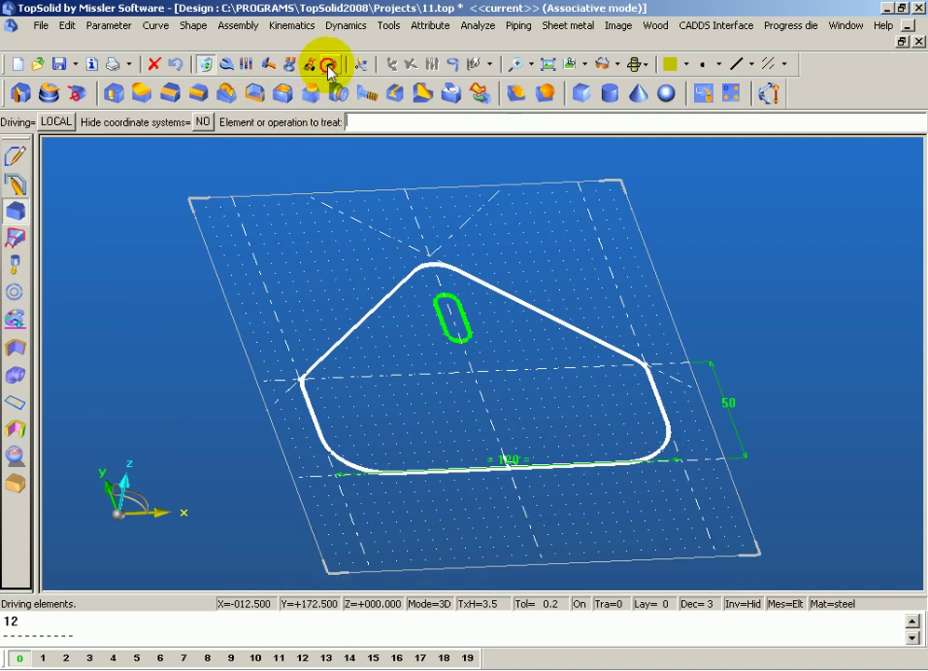
left_click(419, 270)
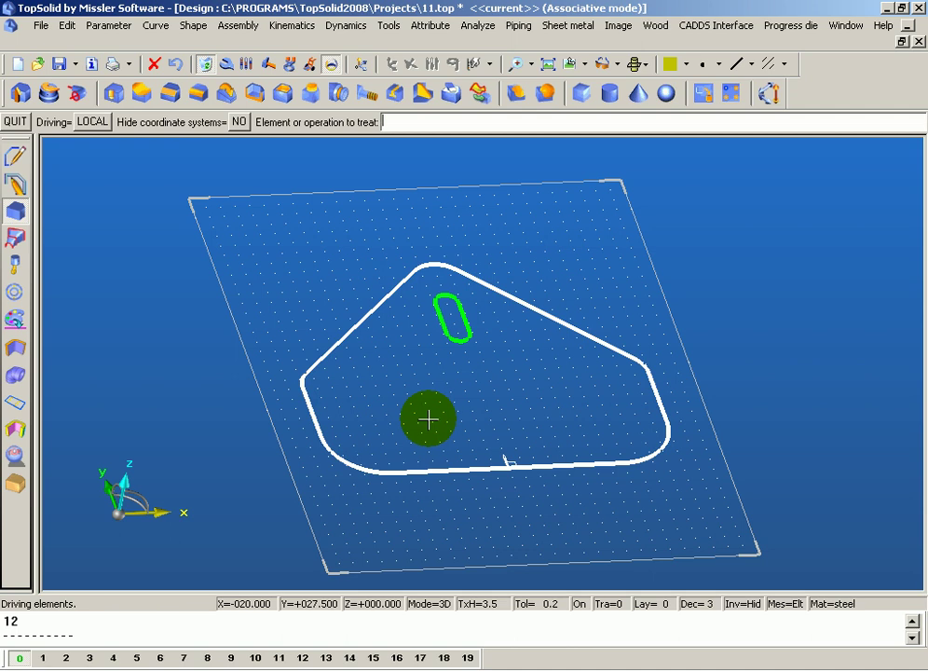
left_click(370, 326)
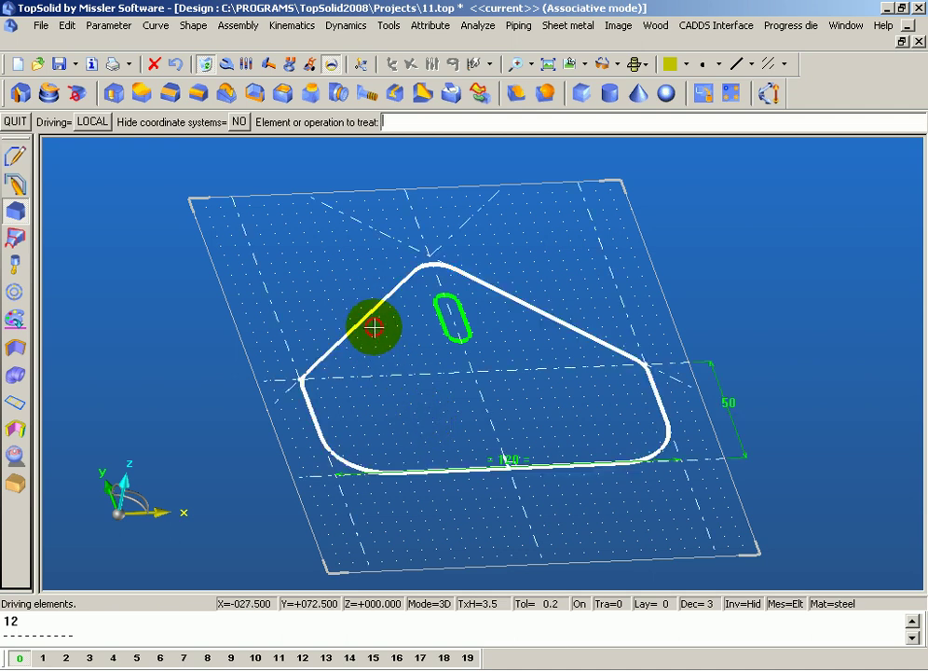
right_click(410, 359)
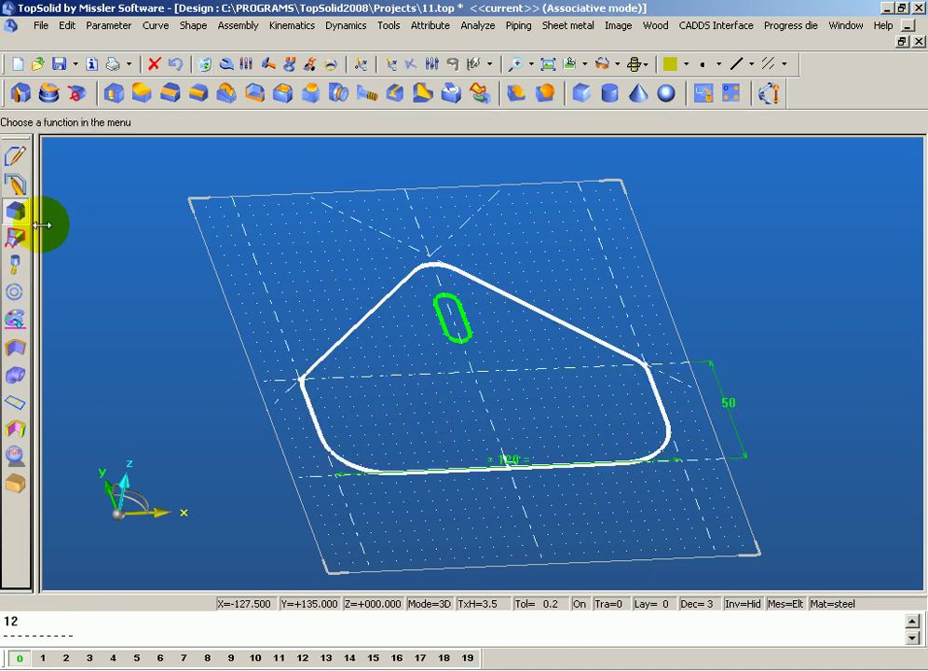
Extrude the rounded profile into a solid plate 12 high.
left_click(18, 97)
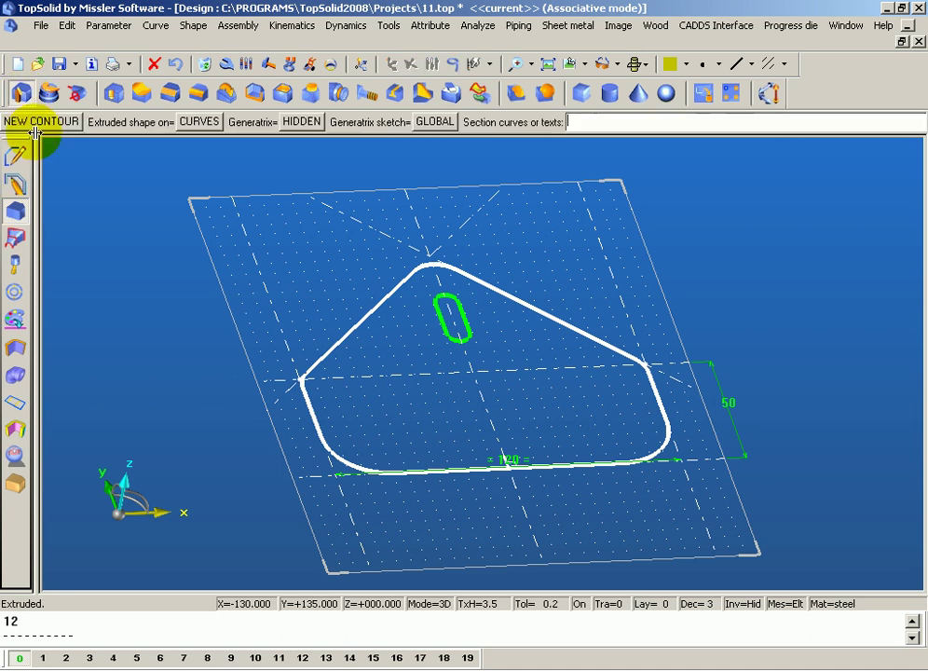
left_click(355, 328)
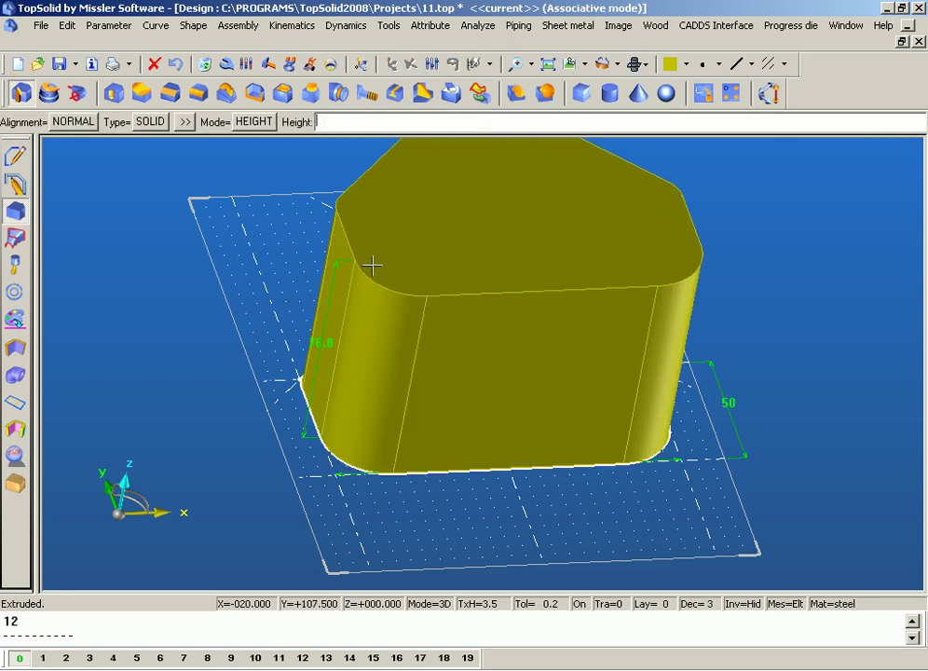
type("12")
key("Return")
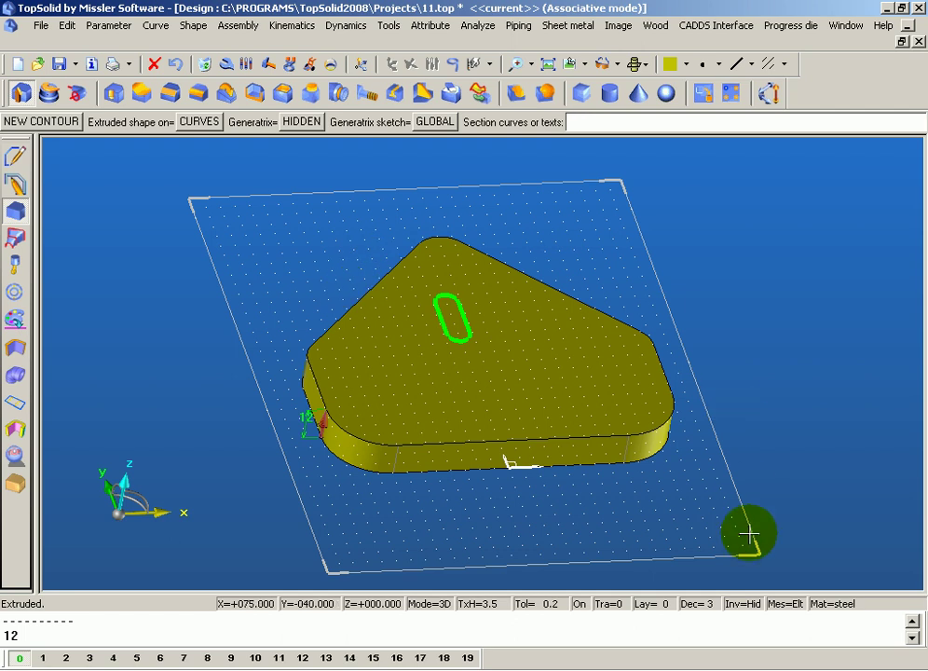
Show and then hide the hidden curves, slots and dimensions to check the plate.
left_click(742, 603)
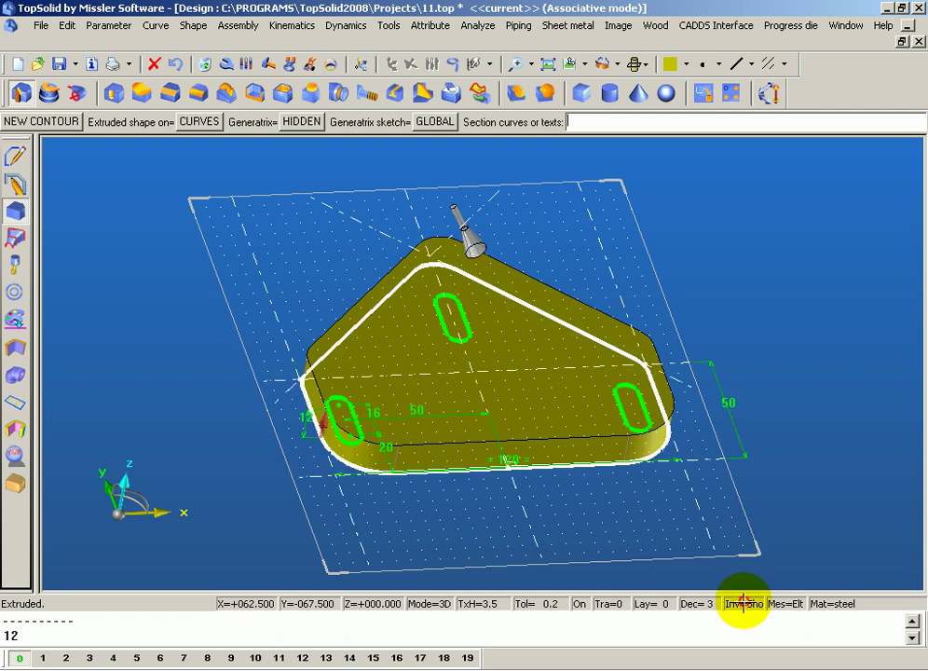
left_click(743, 604)
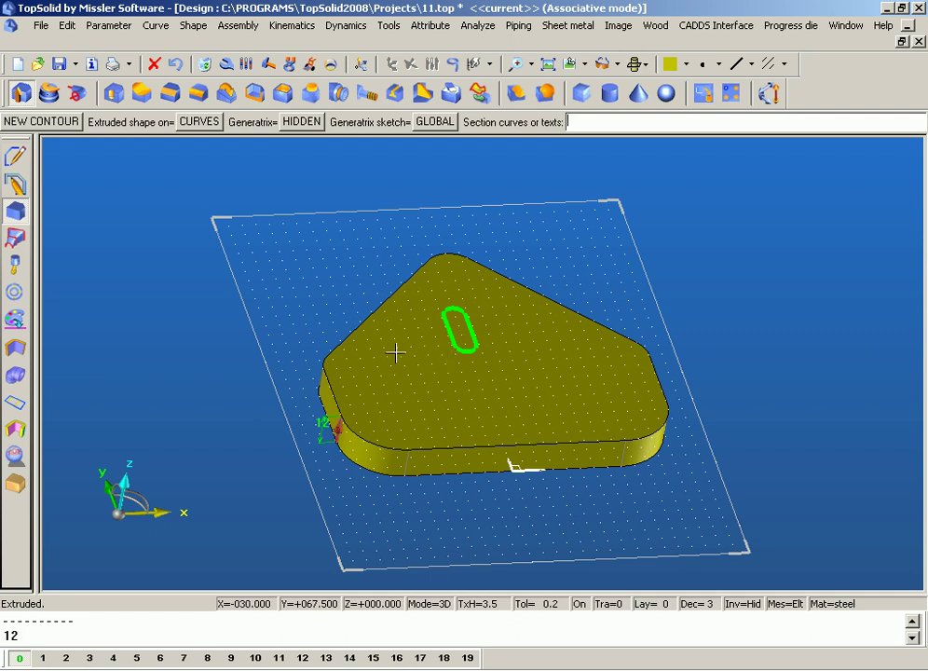
left_click(175, 63)
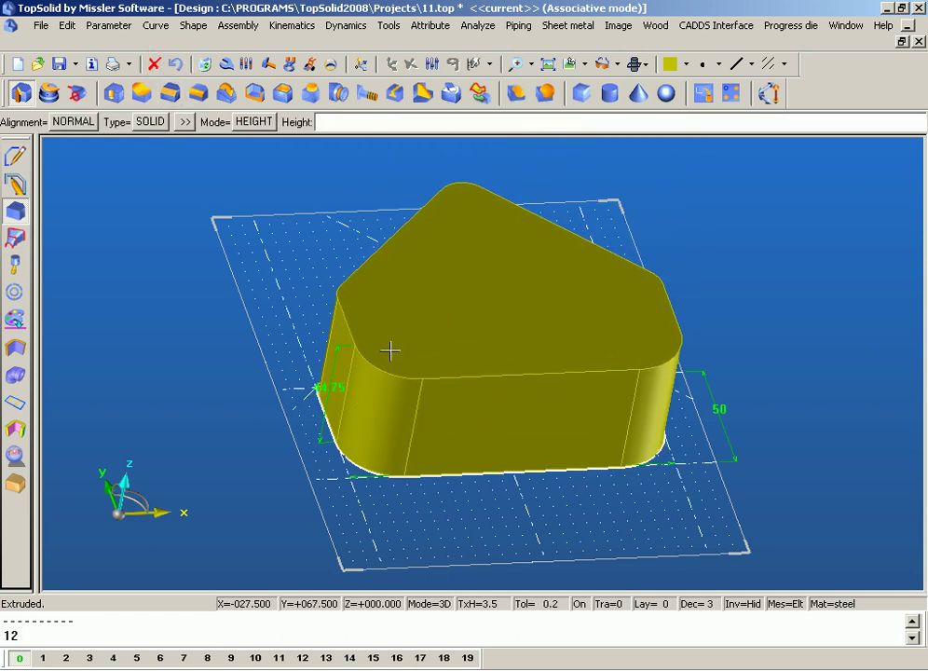
Undo the extrusion and extrude the rounded profile again to a height of 12.
left_click(175, 63)
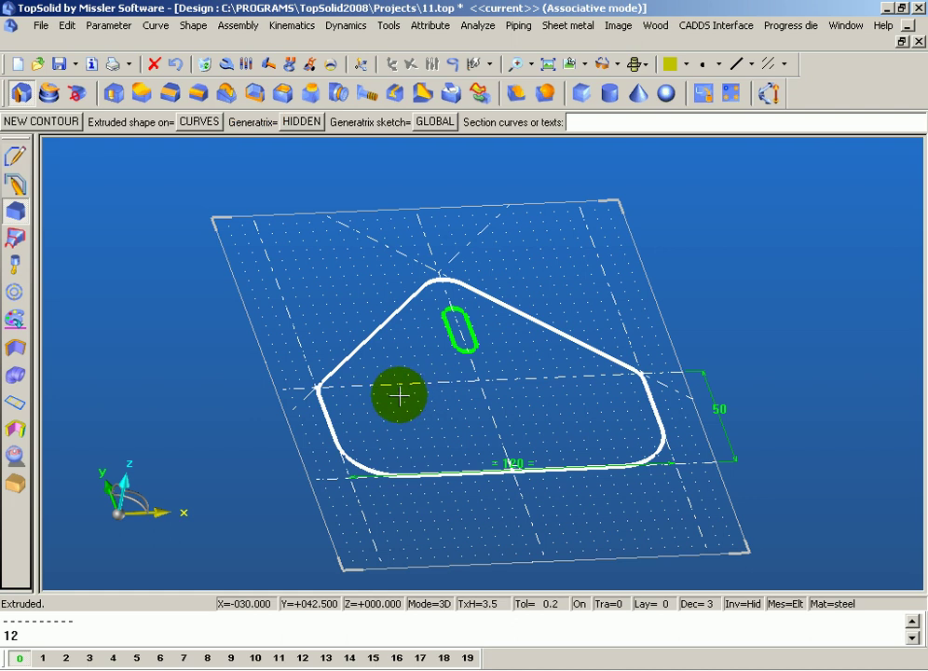
scroll(383, 377, "up", 2)
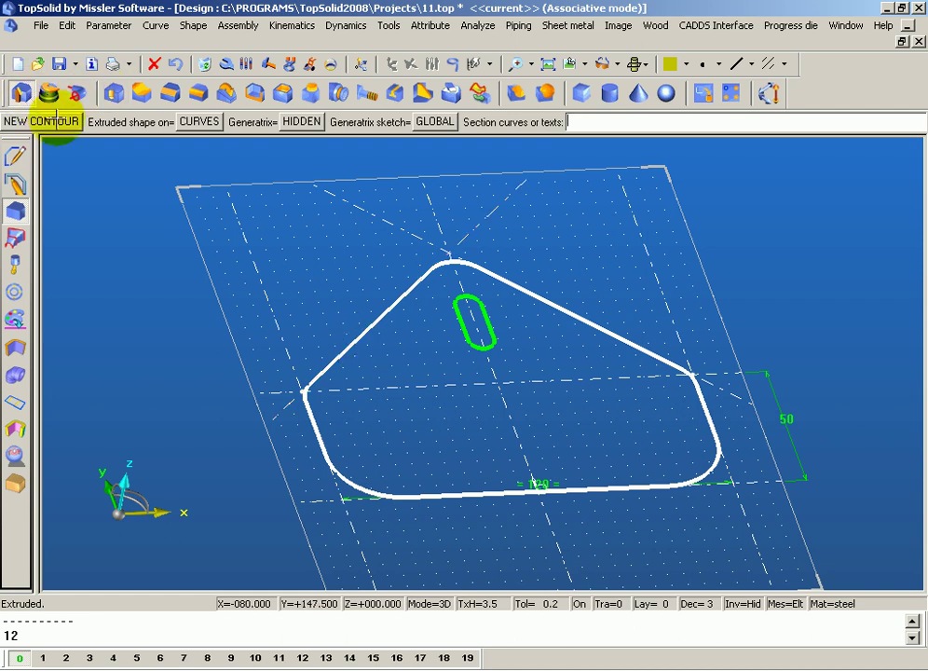
left_click(358, 340)
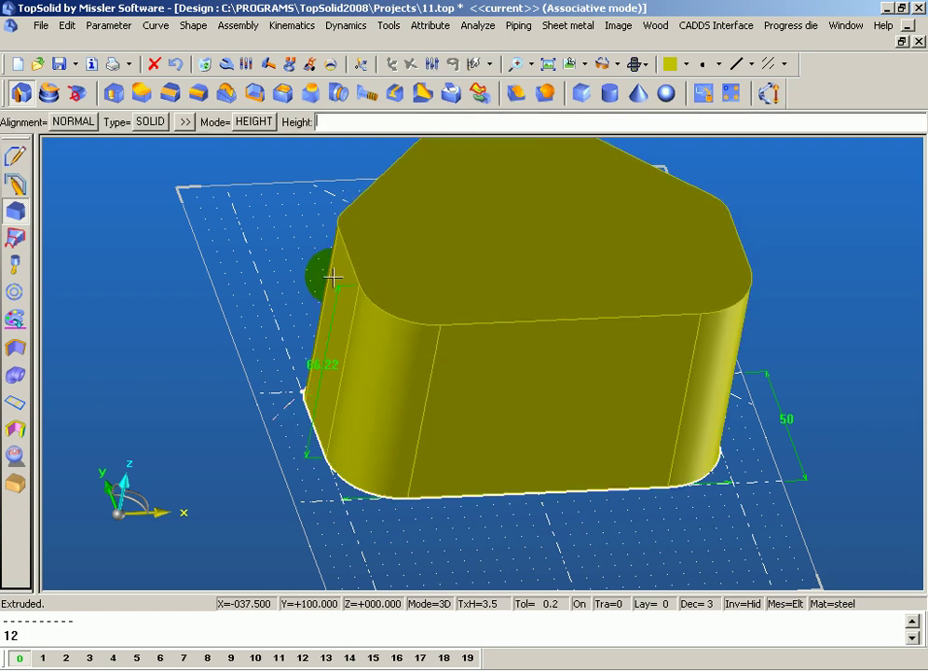
type("12")
key("Return")
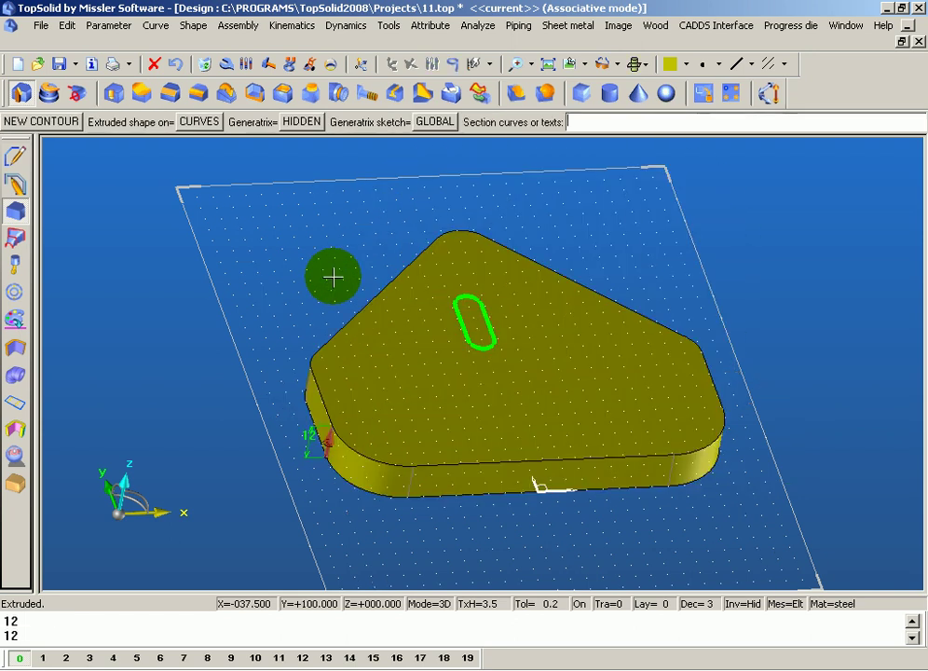
Select the plate's slot outline and view the 12 mm plate straight down from the top.
scroll(396, 312, "up", 2)
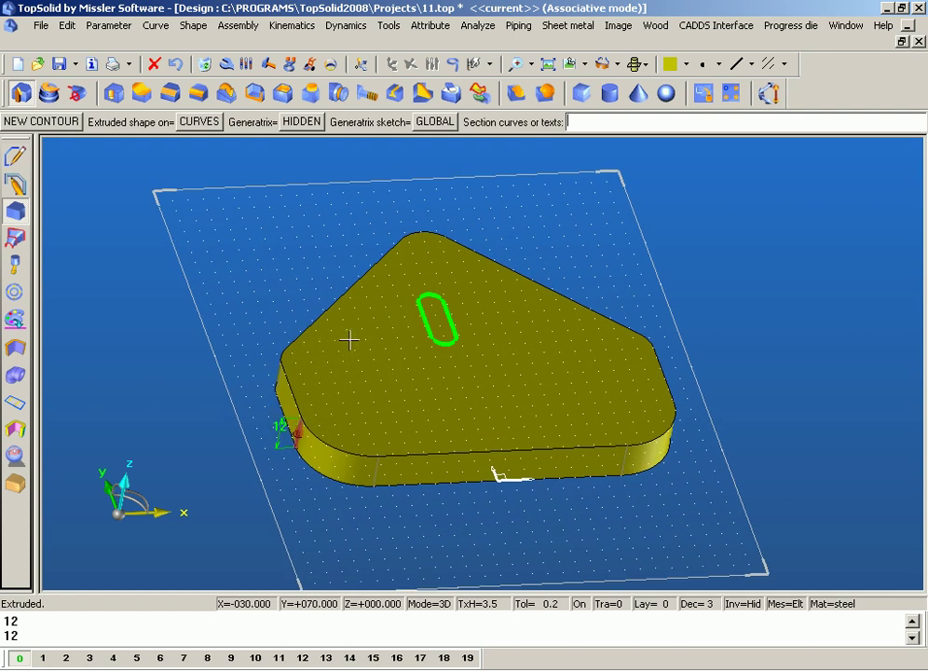
scroll(350, 342, "up", 1)
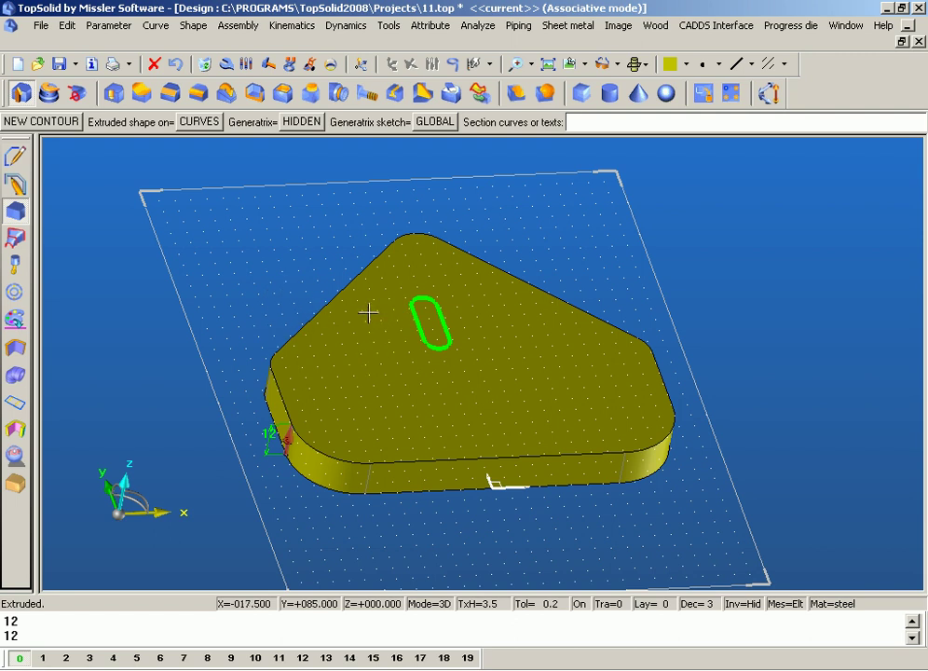
scroll(368, 310, "down", 1)
scroll(307, 279, "up", 1)
scroll(371, 313, "up", 1)
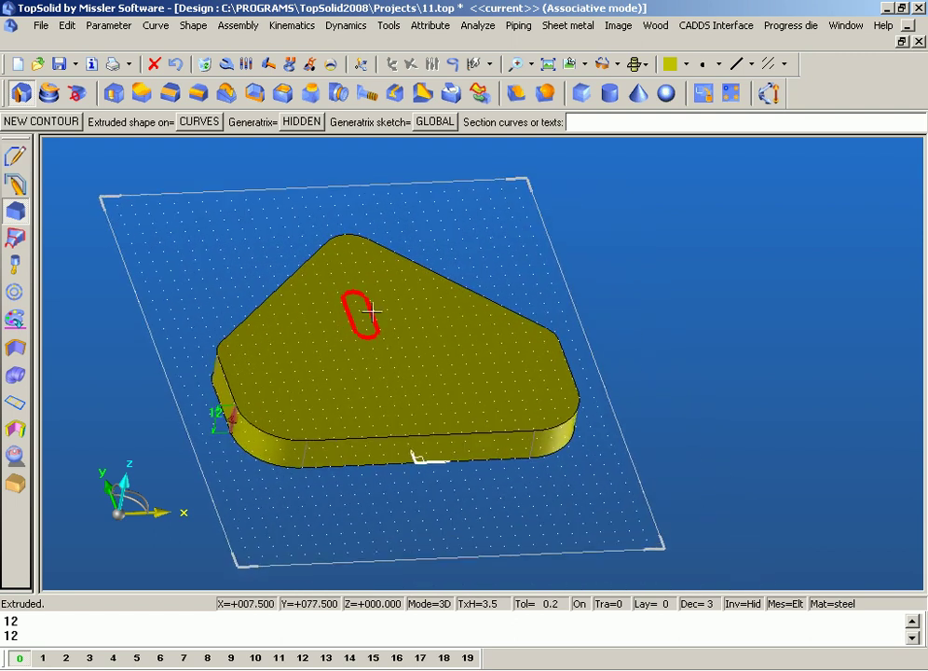
left_click(370, 323)
scroll(262, 322, "down", 1)
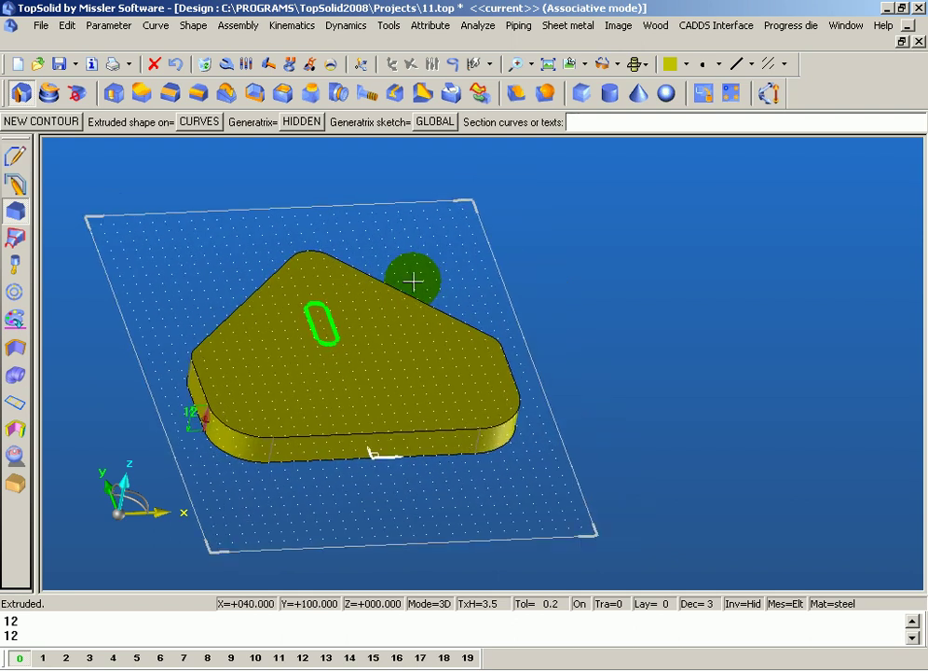
scroll(332, 345, "down", 1)
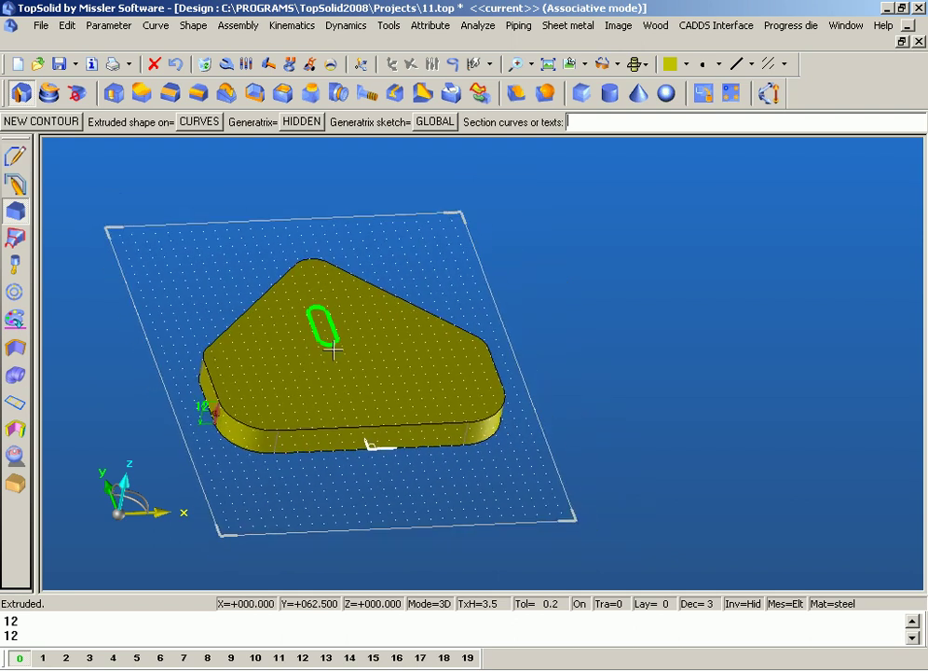
left_click(548, 63)
scroll(237, 296, "down", 1)
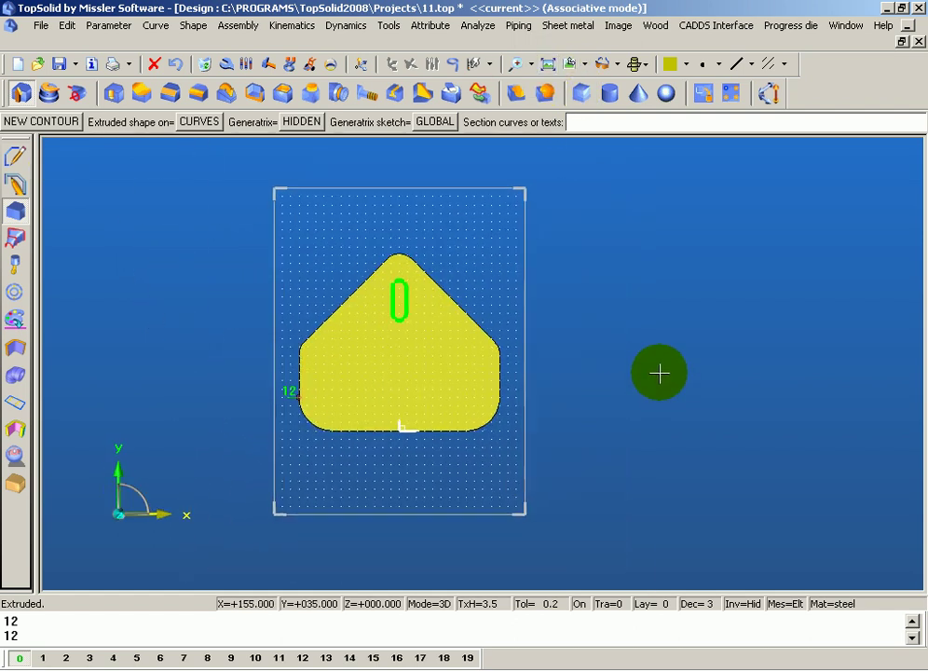
scroll(659, 373, "up", 1)
Draw a straight line right of the plate, sloping down to the left.
left_click(15, 155)
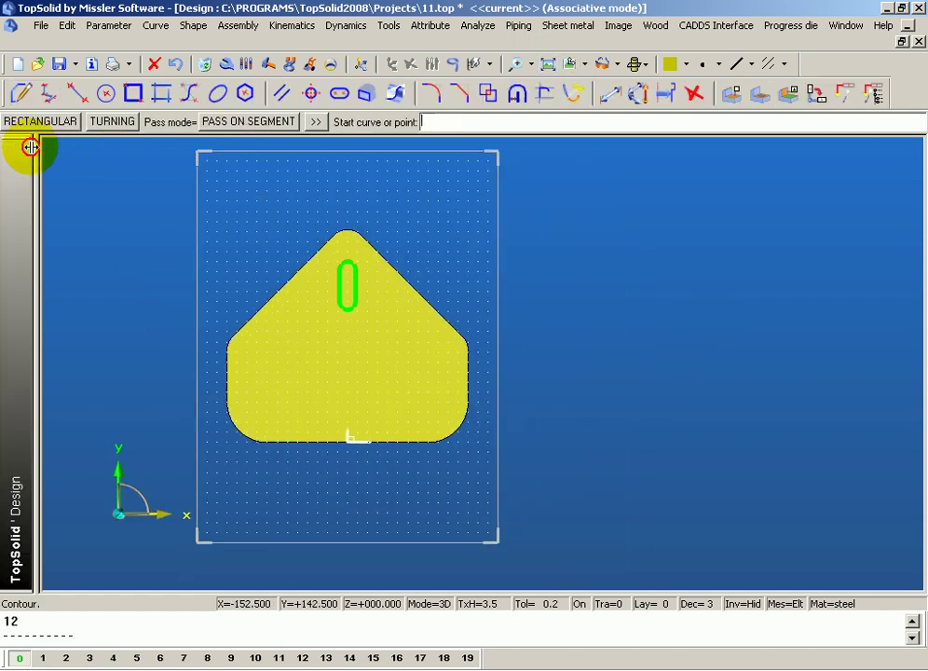
left_click(78, 93)
left_click(681, 272)
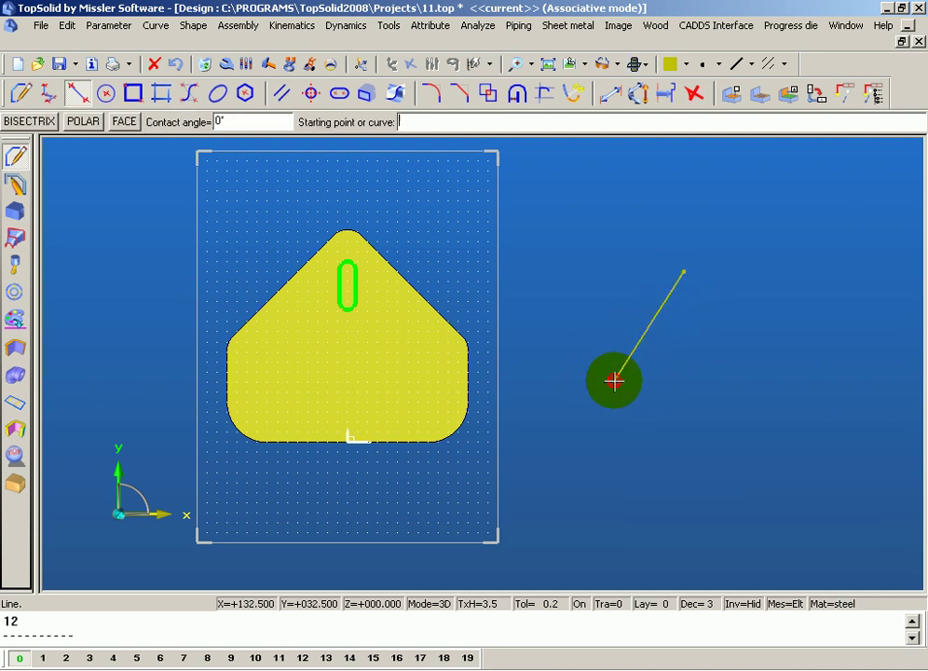
left_click(611, 382)
scroll(596, 277, "up", 1)
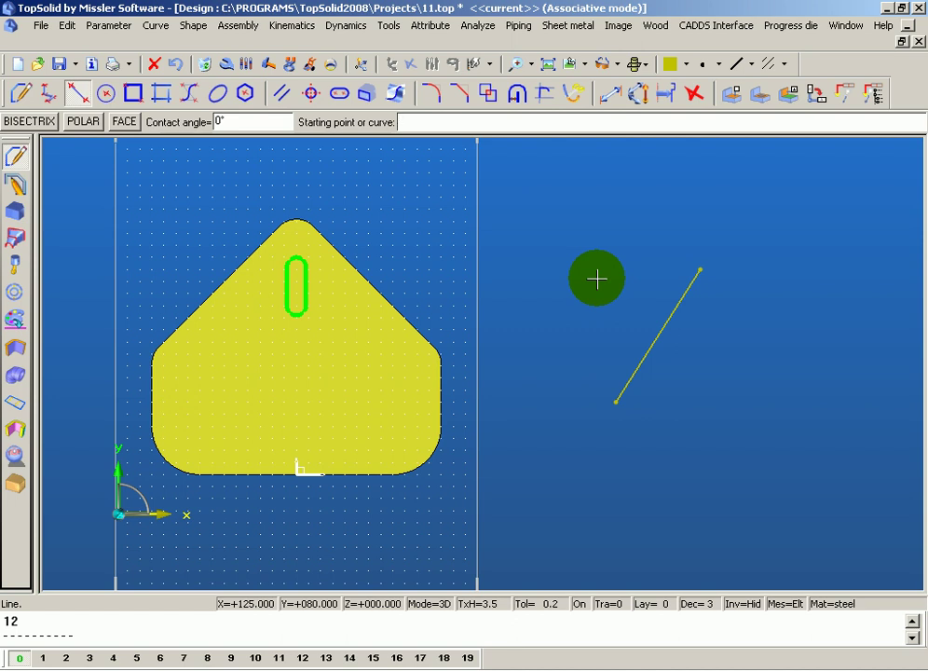
scroll(541, 240, "up", 1)
scroll(600, 349, "down", 1)
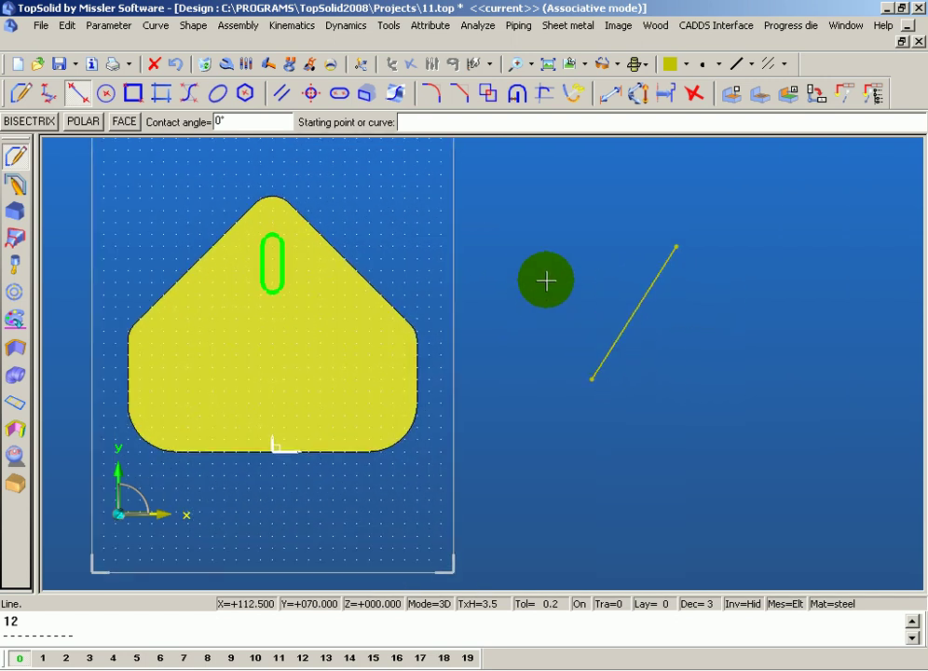
scroll(570, 273, "up", 1)
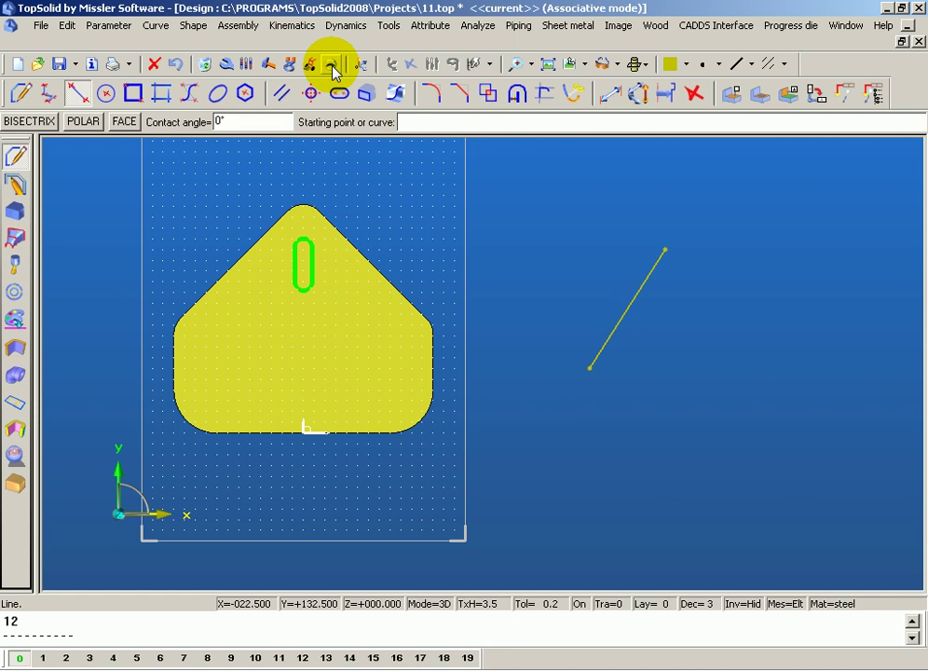
scroll(535, 269, "up", 1)
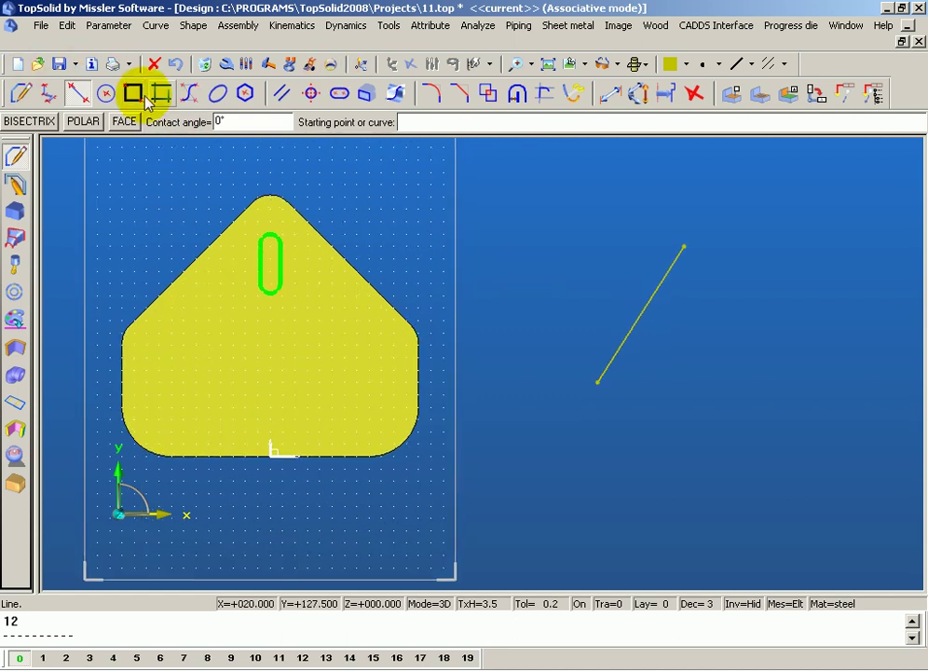
Delete the sloping line and place a 50 × 50 rectangle to the right of the plate.
left_click(206, 64)
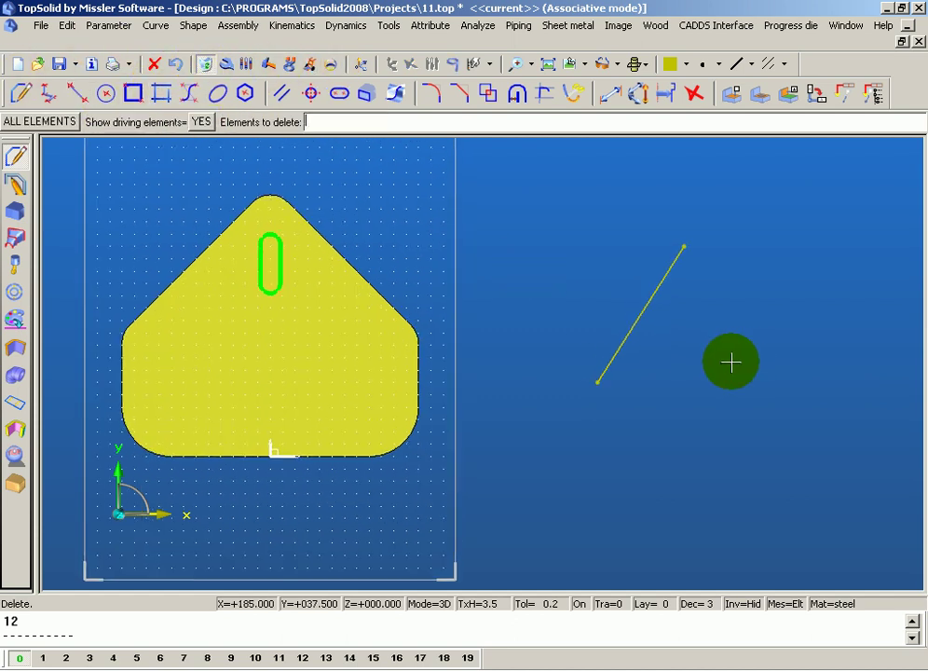
left_click(653, 299)
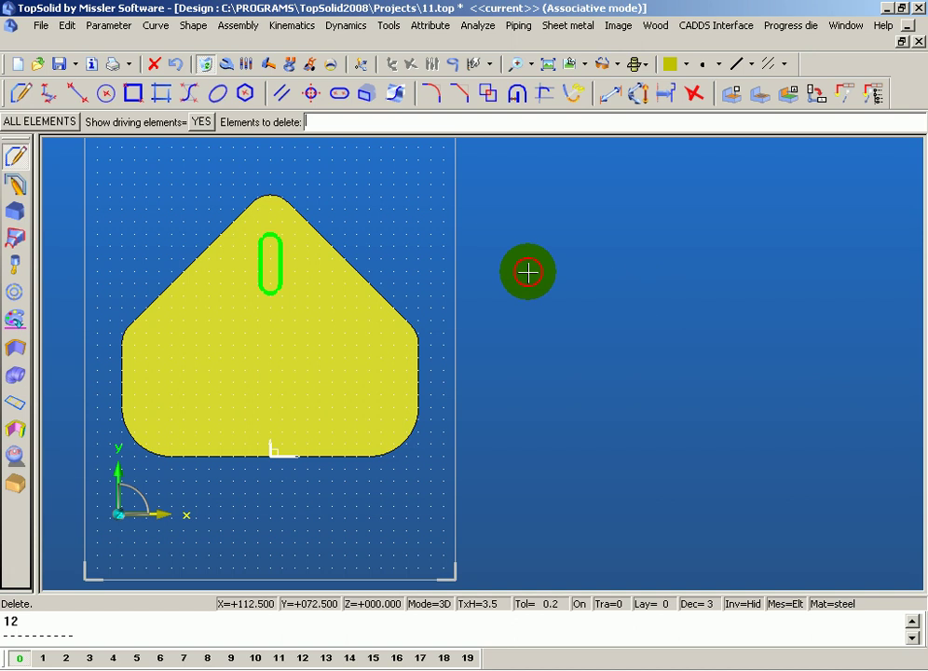
left_click(136, 94)
key("Return")
type("5")
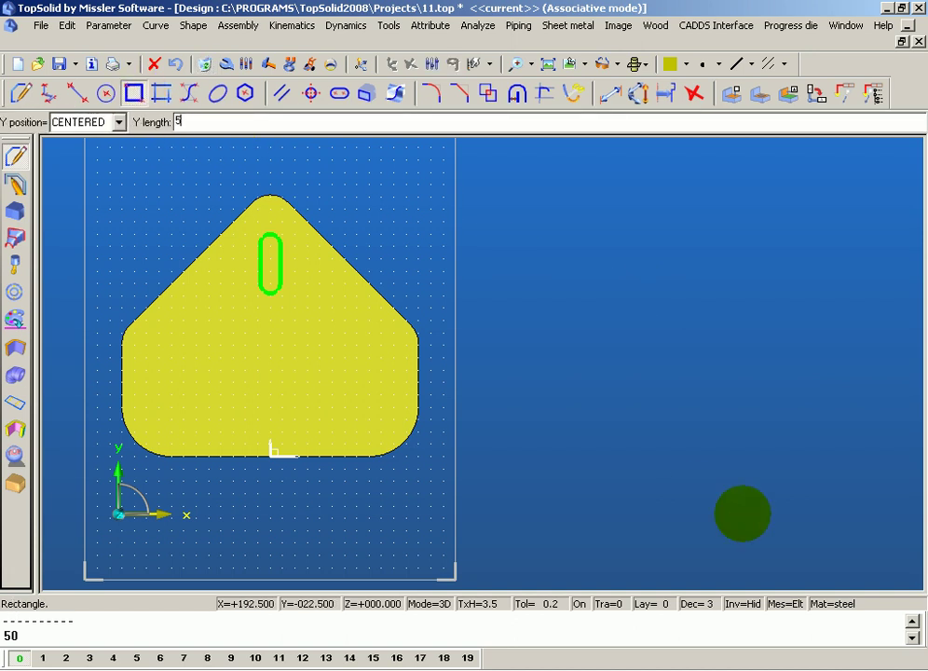
type("0")
key("Return")
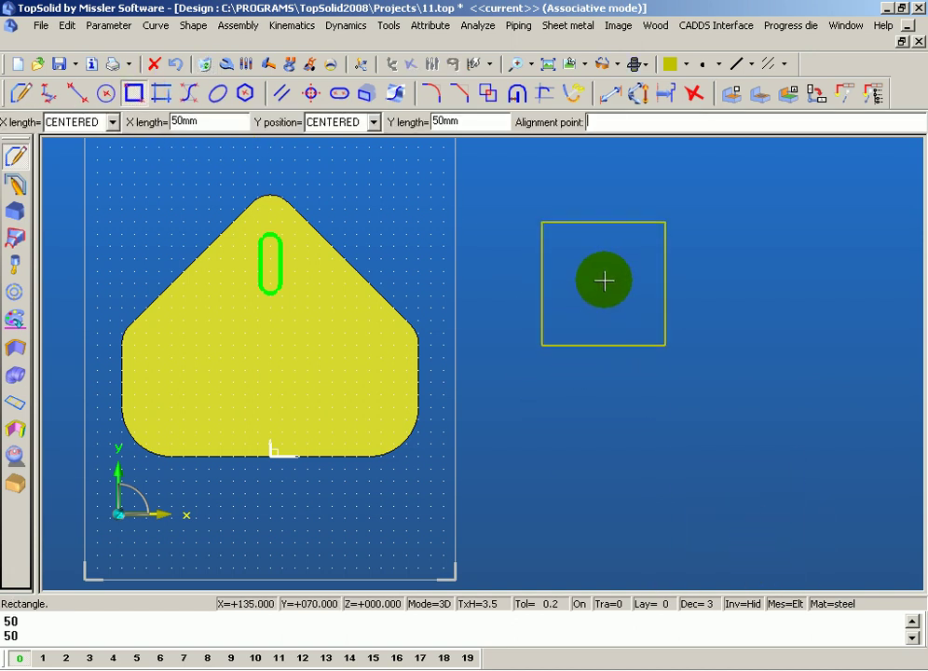
scroll(614, 332, "down", 1)
scroll(582, 276, "up", 1)
left_click(582, 275)
scroll(625, 246, "up", 1)
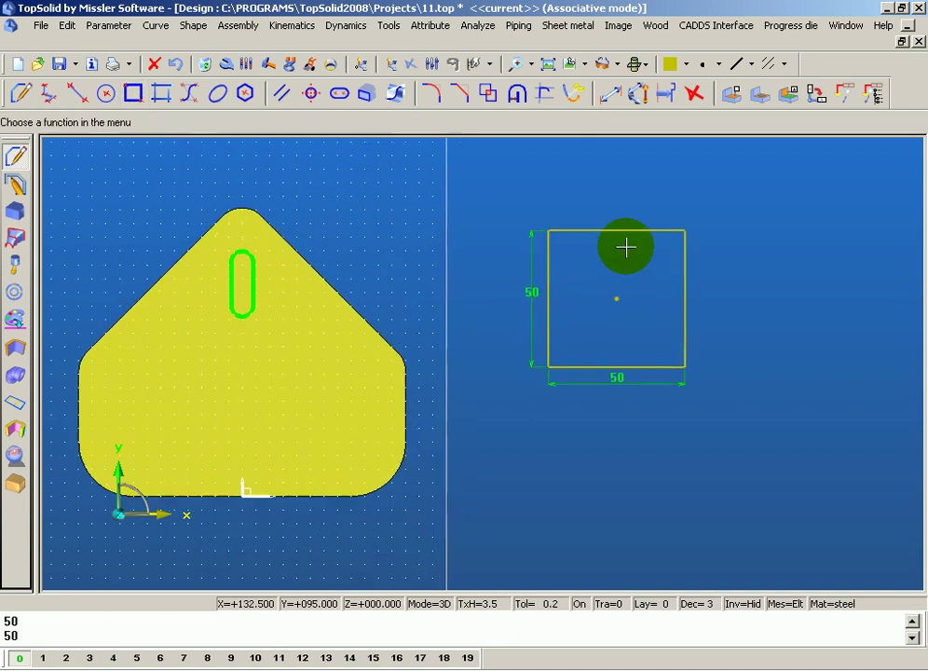
Hide the rectangle's driving dimensions, briefly toggling the hidden-element display to check.
left_click(332, 66)
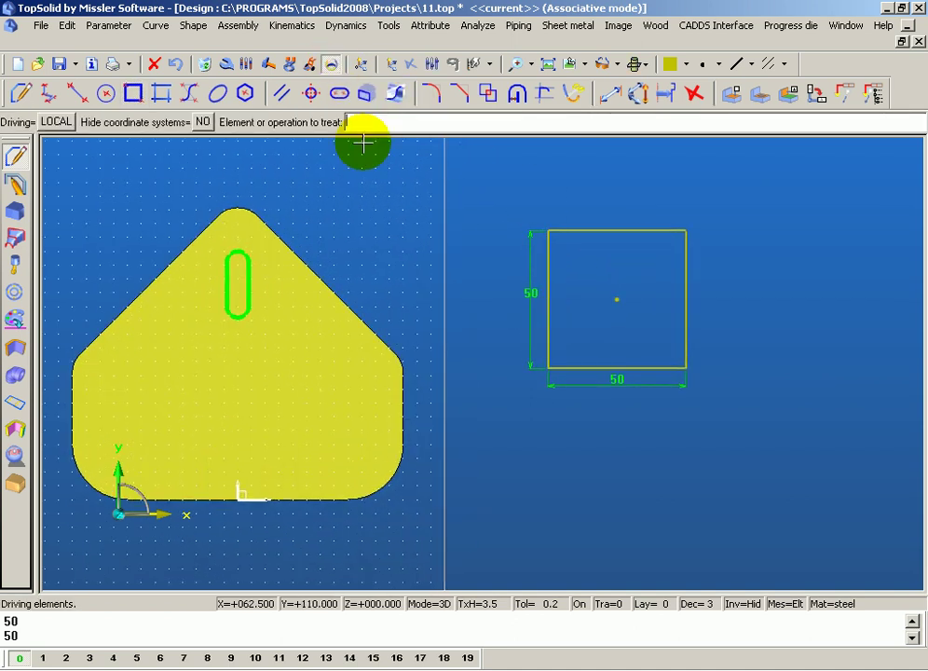
left_click(588, 230)
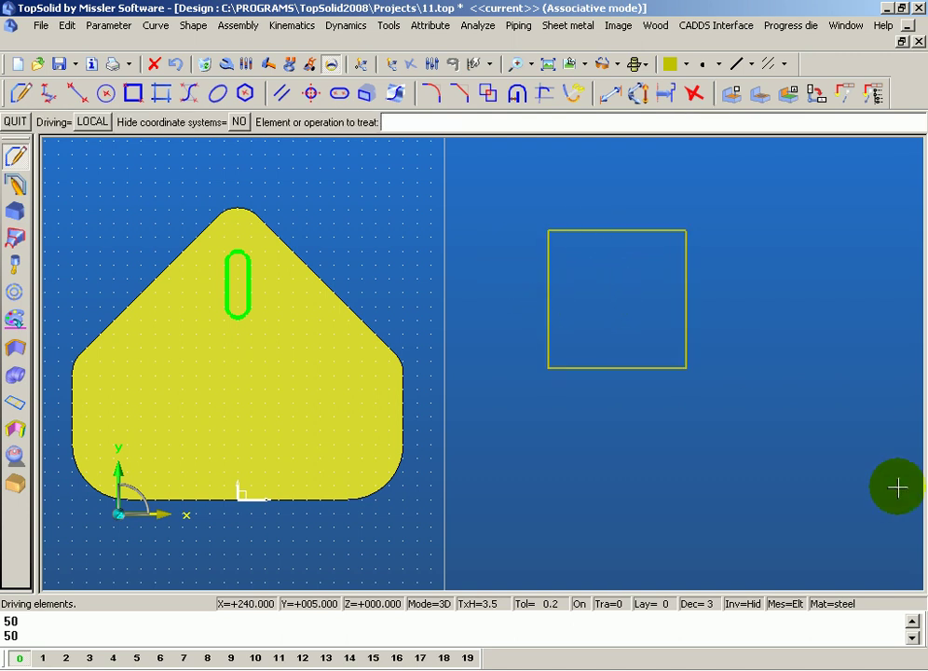
left_click(749, 604)
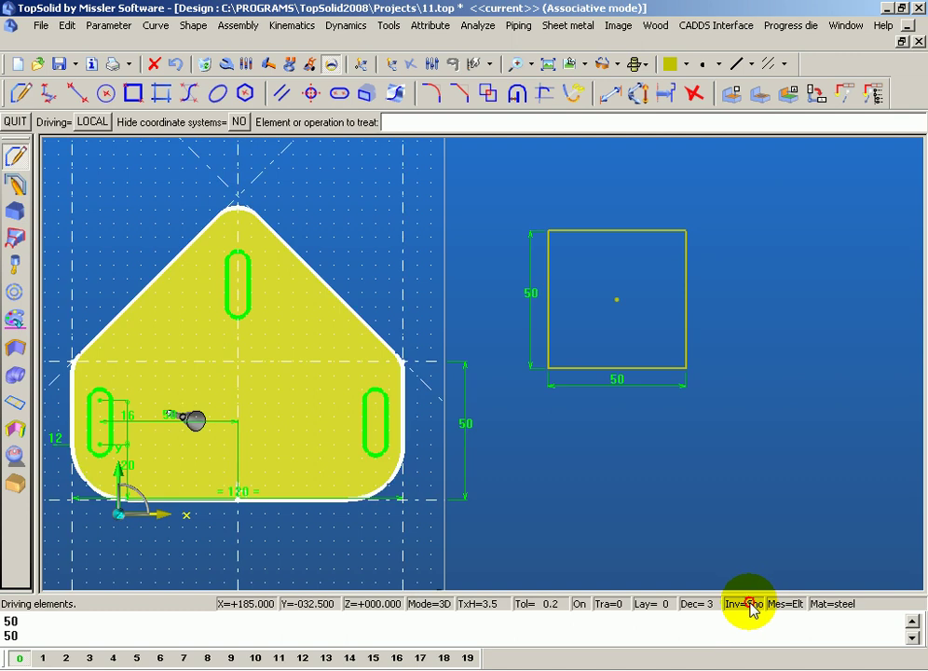
left_click(749, 604)
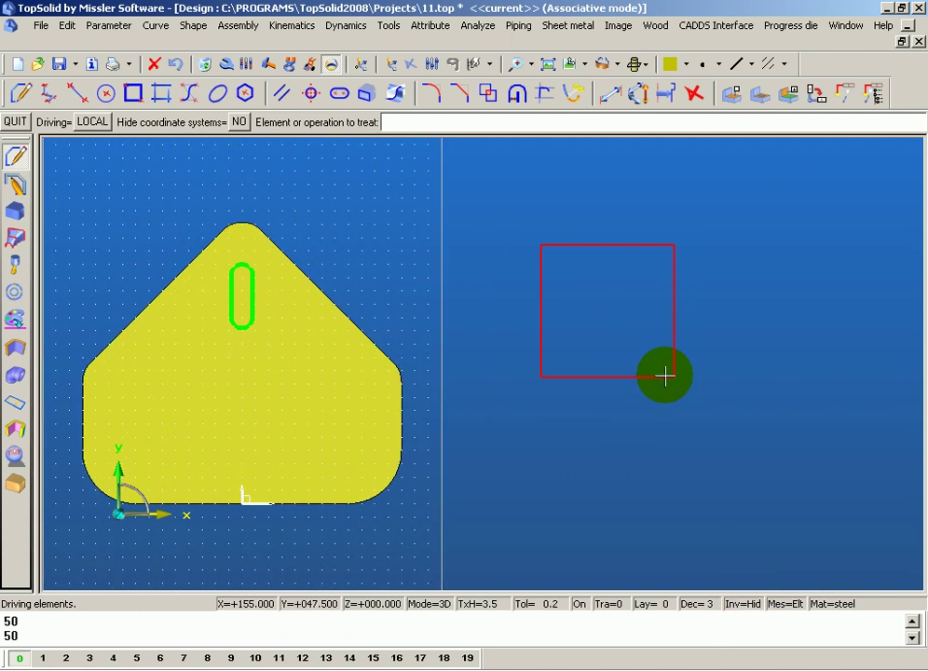
Re-apply Driving elements to the 50×50 rectangle to toggle its dimension display.
left_click(664, 375)
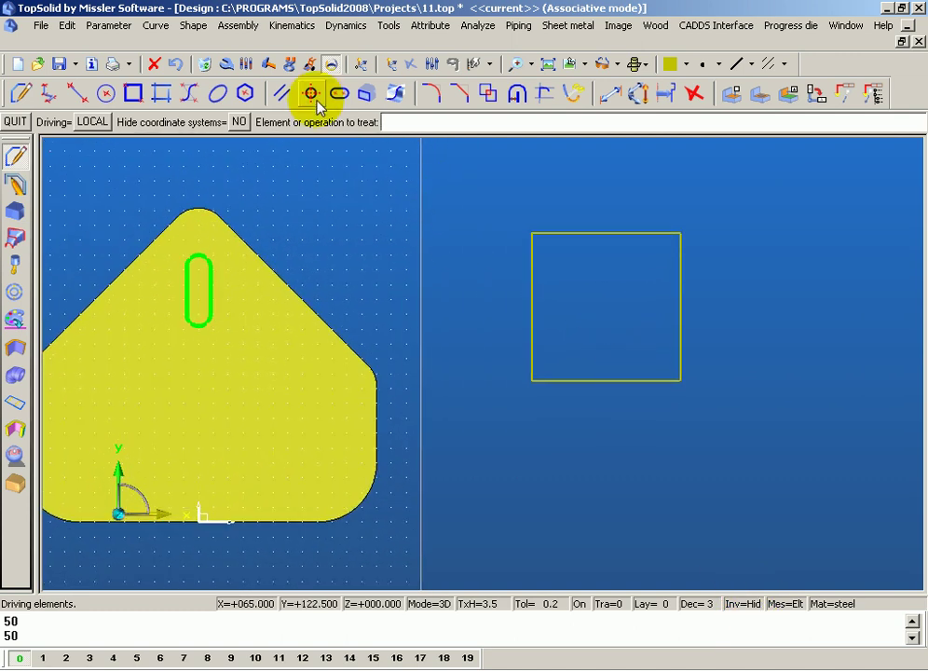
left_click(563, 224)
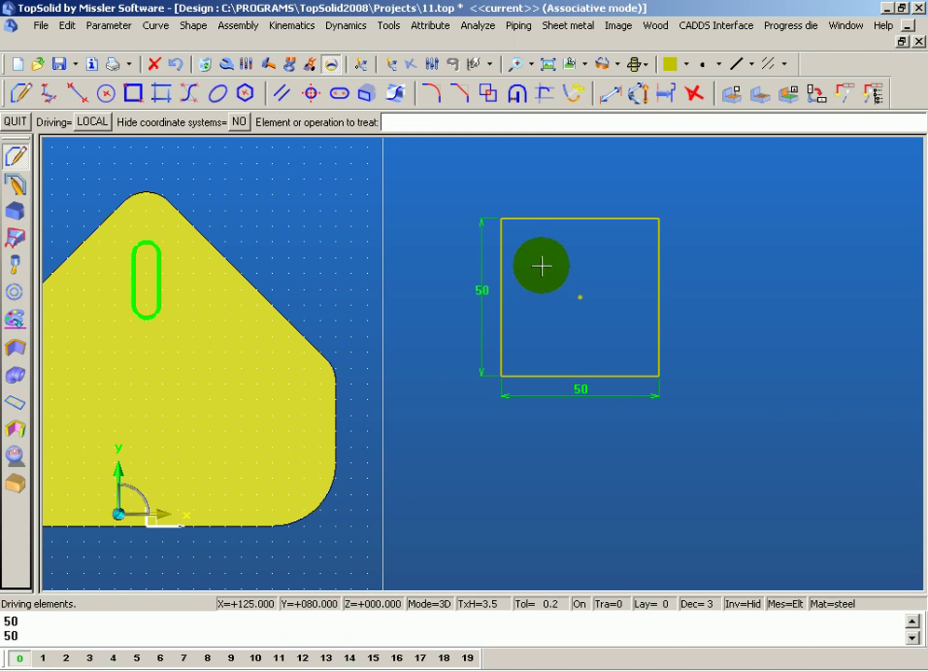
left_click(331, 64)
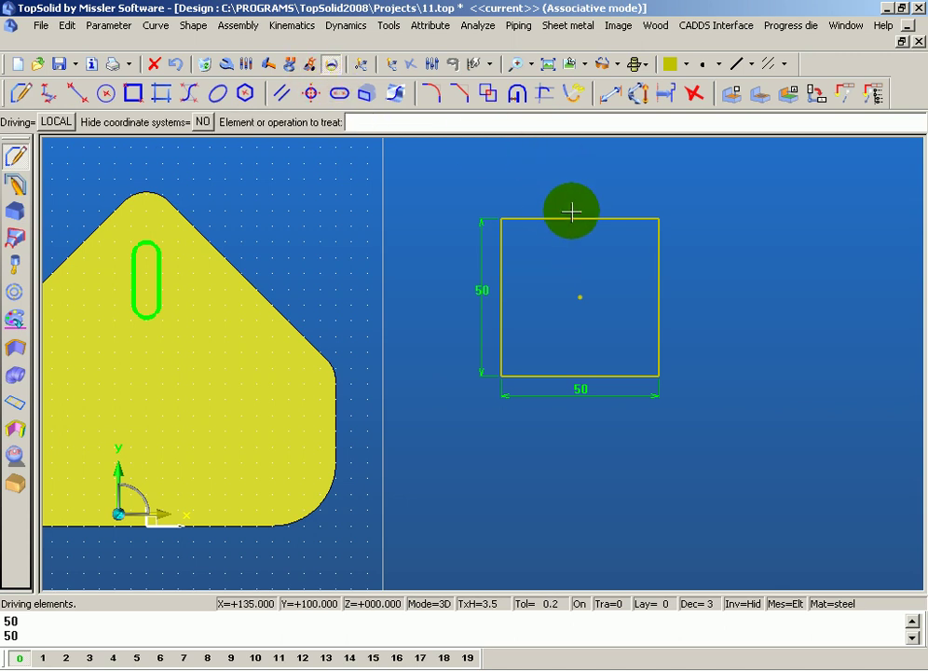
left_click(576, 180)
left_click(569, 212)
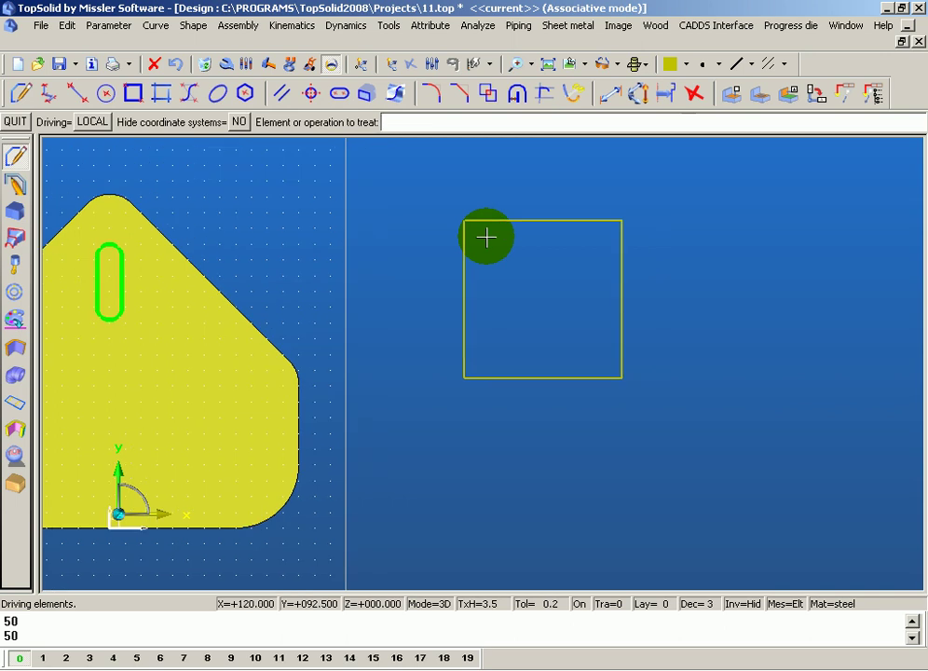
left_click(330, 65)
scroll(511, 170, "up", 1)
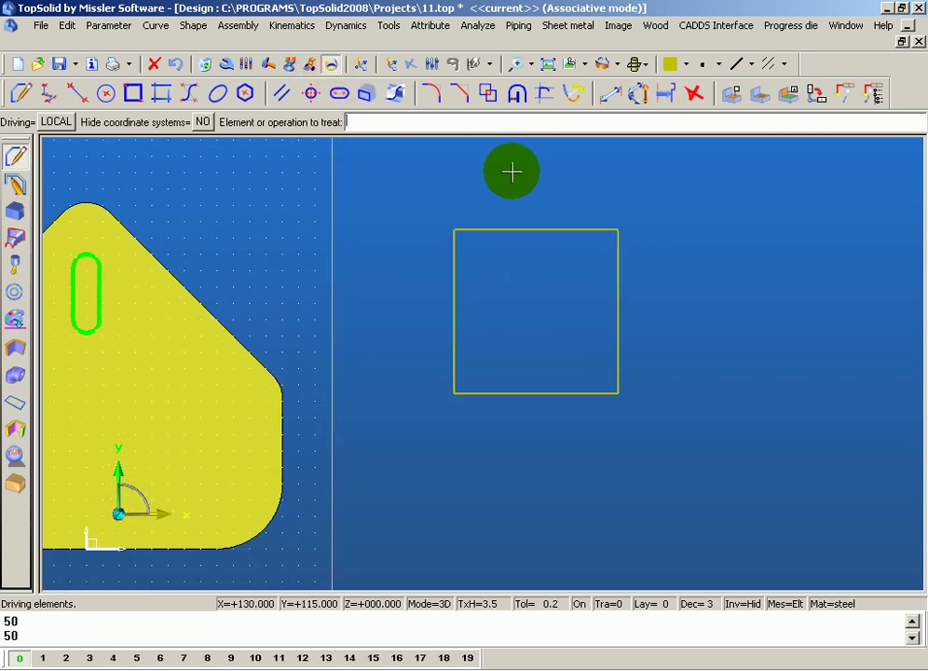
scroll(512, 177, "up", 1)
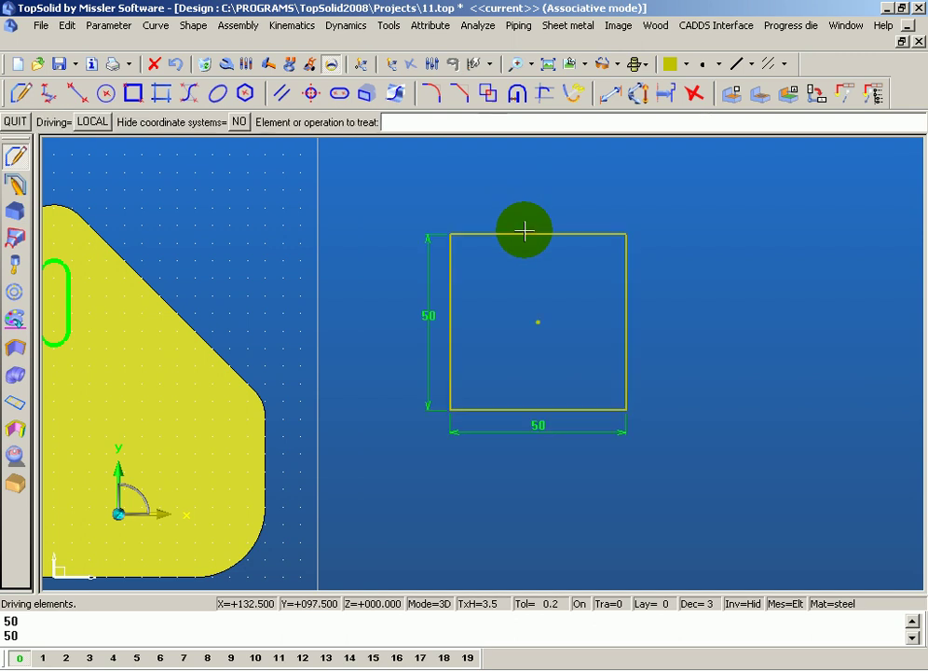
scroll(451, 225, "down", 2)
scroll(552, 244, "up", 2)
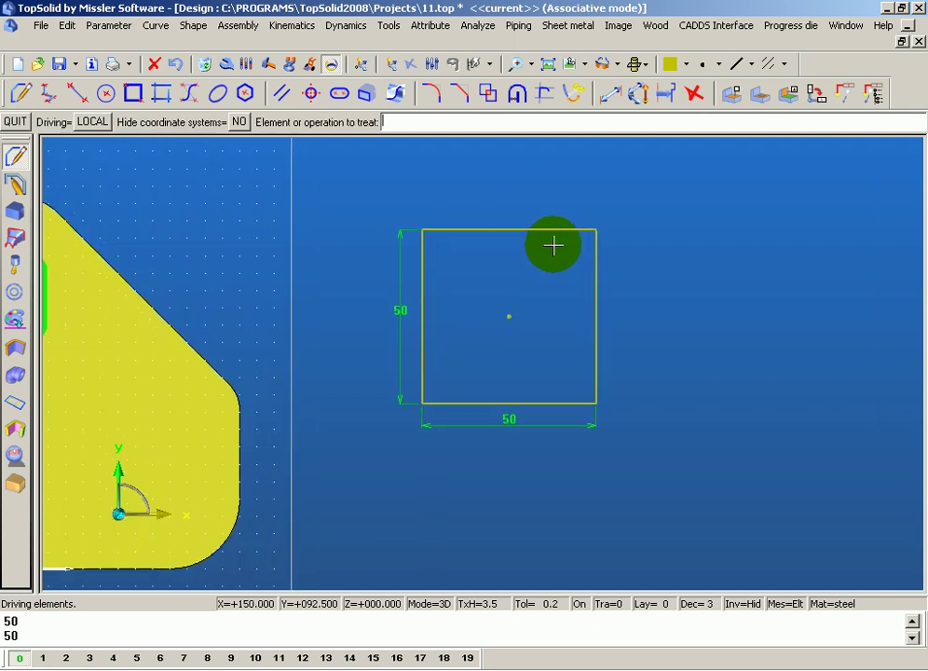
scroll(496, 220, "up", 1)
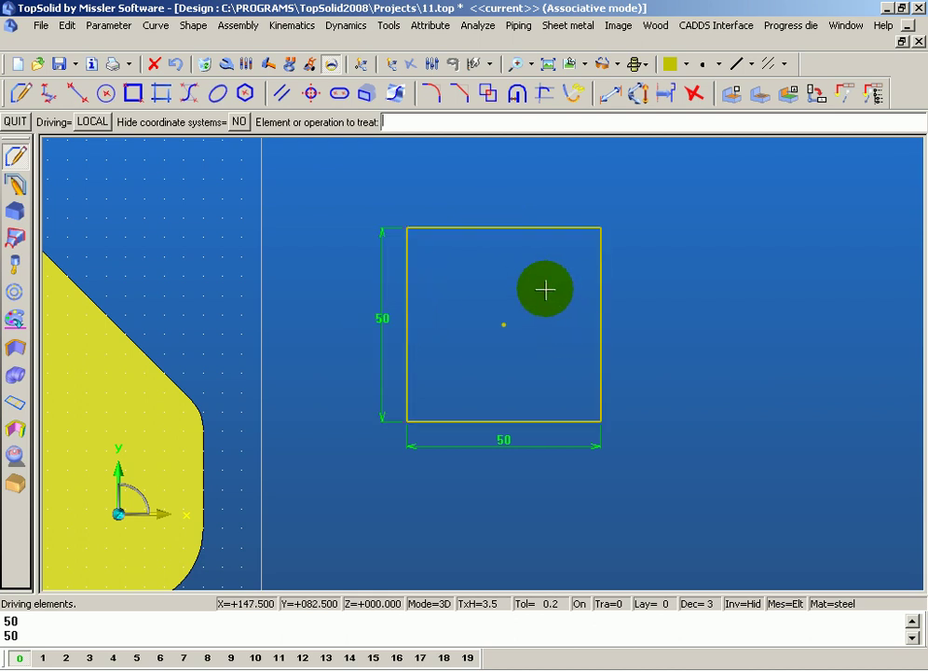
scroll(545, 288, "up", 1)
left_click(497, 216)
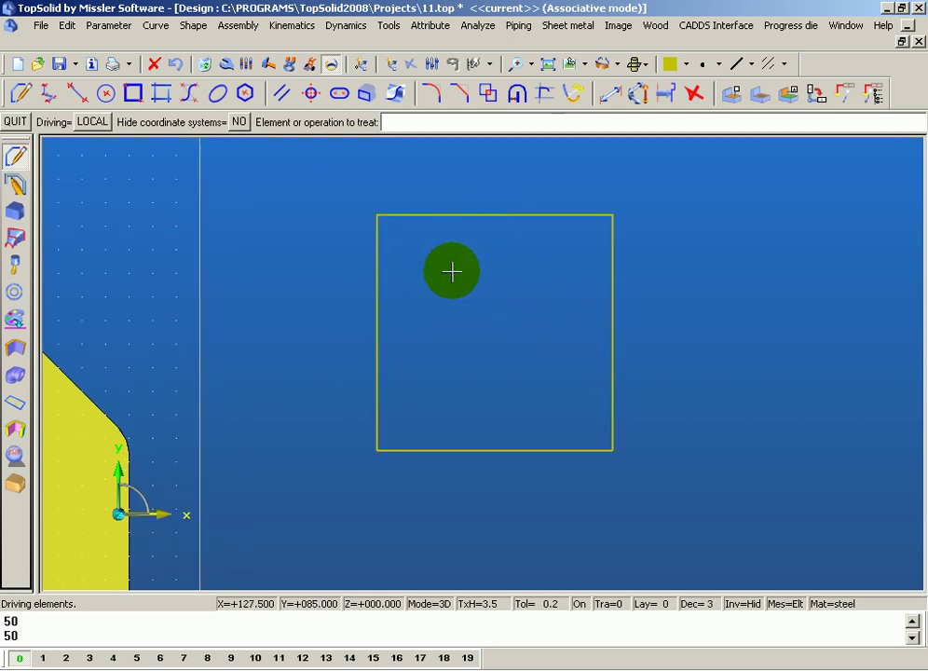
left_click_drag(416, 250, 742, 588)
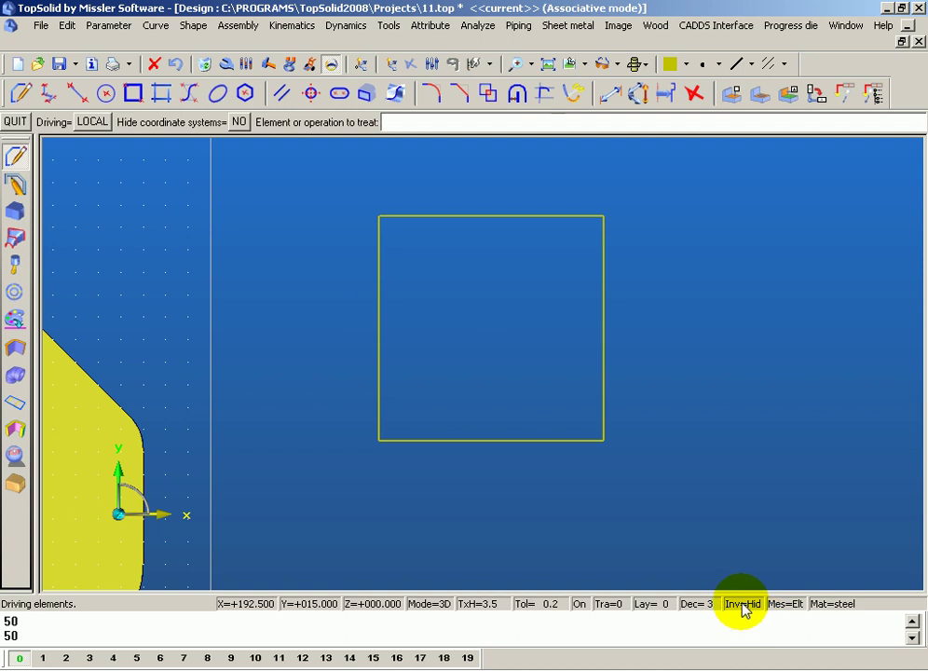
Reveal the hidden 50 and 50 dimensions and slot curves, then orbit the plate and square into 3D.
left_click(743, 604)
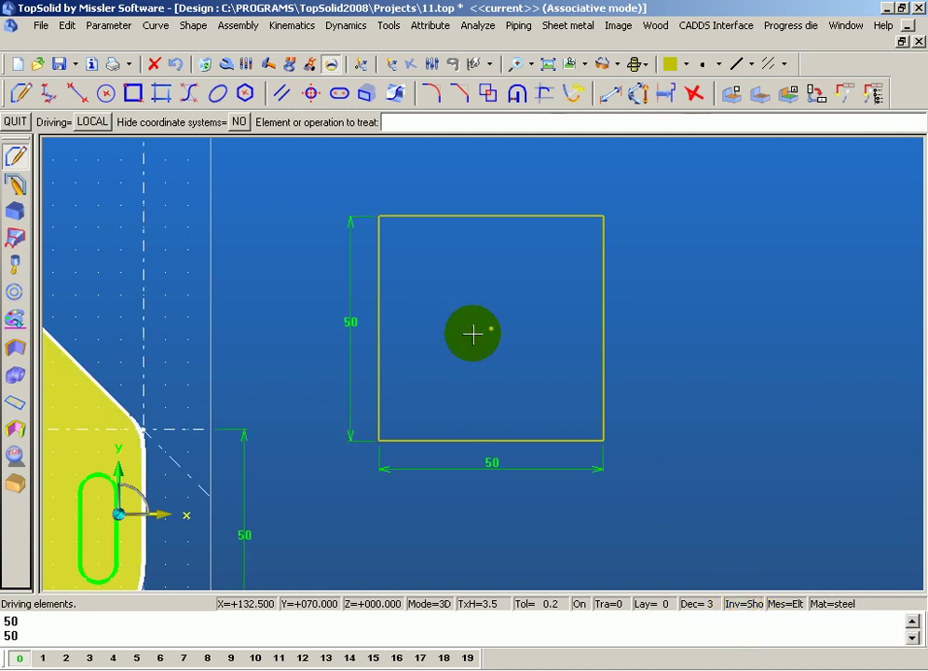
scroll(472, 334, "down", 3)
scroll(472, 333, "down", 2)
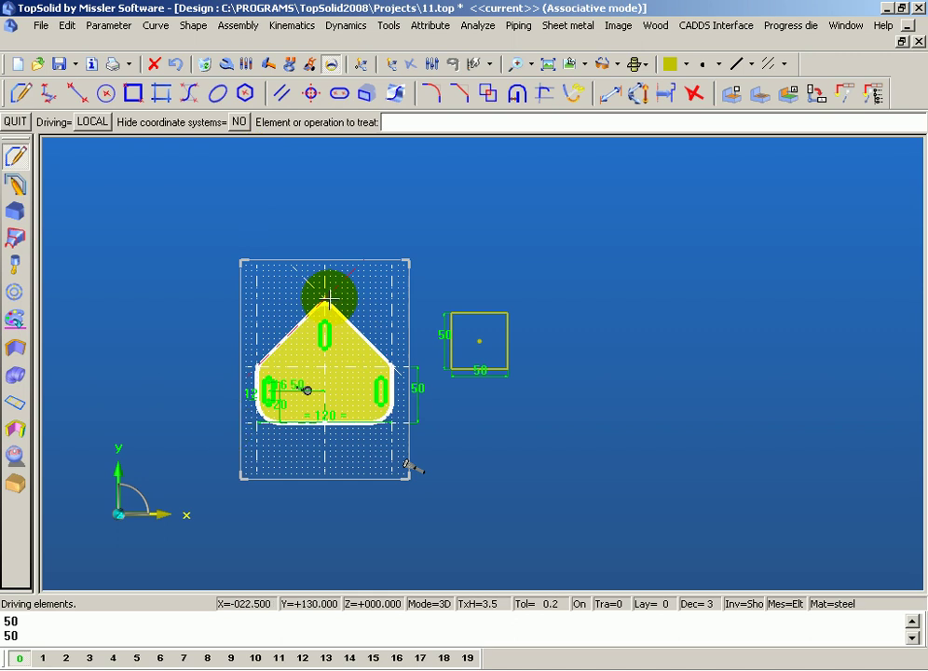
scroll(448, 343, "up", 2)
scroll(433, 328, "up", 2)
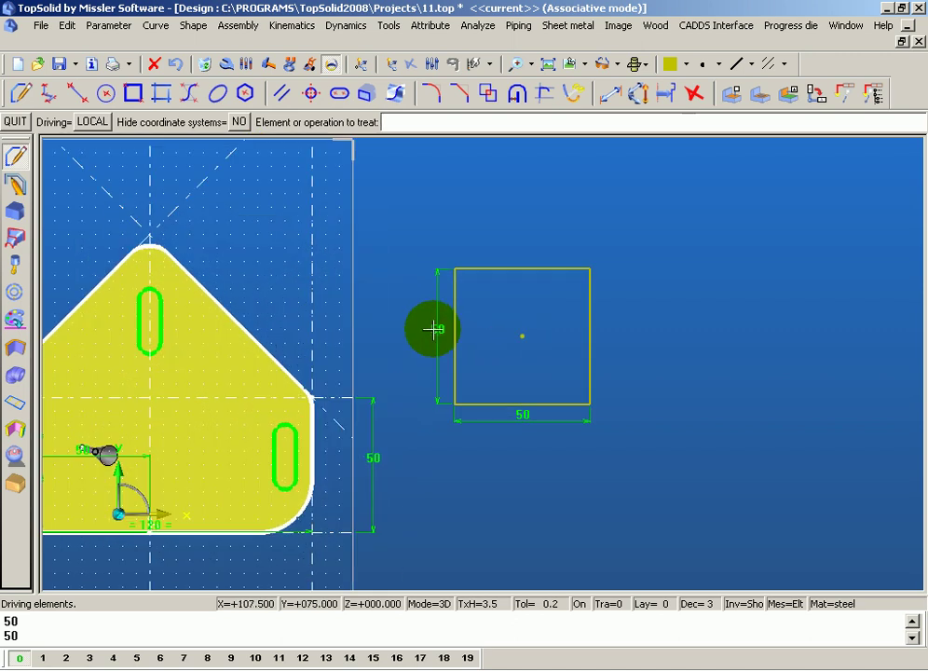
scroll(477, 323, "up", 2)
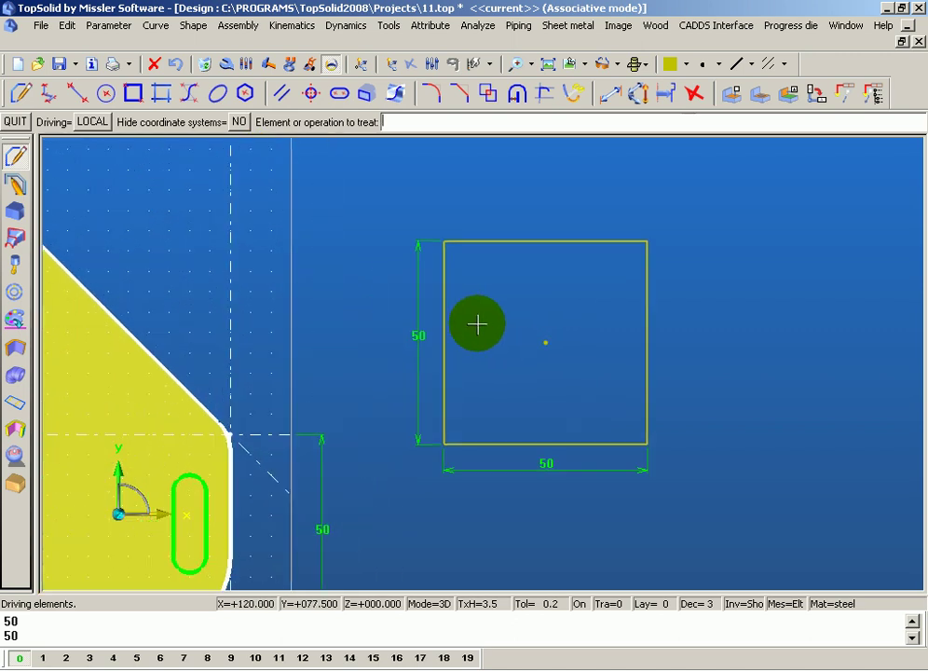
scroll(503, 319, "up", 1)
scroll(513, 352, "down", 3)
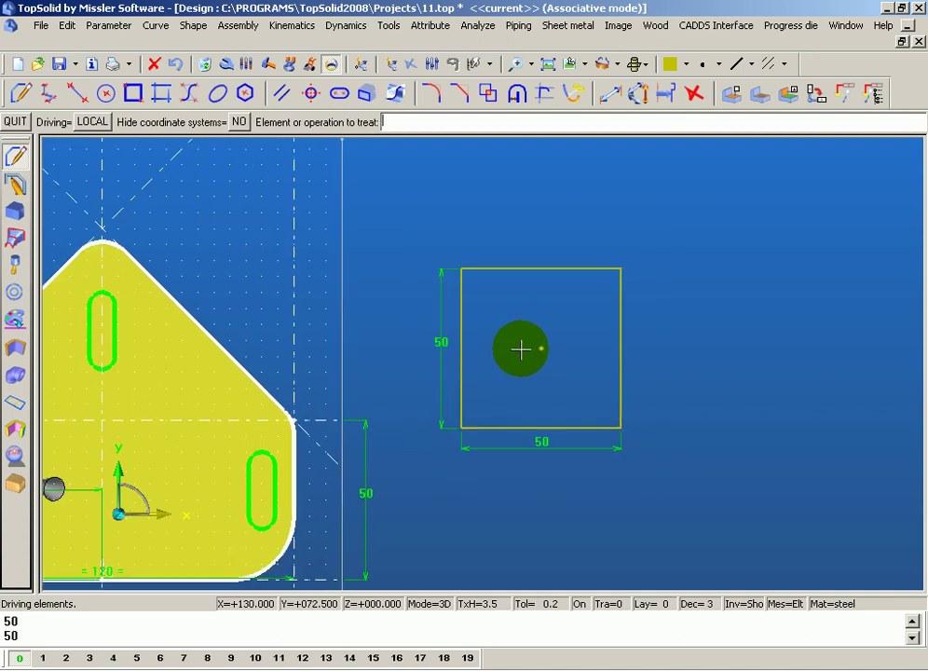
scroll(520, 350, "down", 3)
mouse_move(491, 347)
middle_mouse_down()
mouse_move(373, 208)
mouse_move(468, 380)
mouse_move(456, 498)
middle_mouse_up()
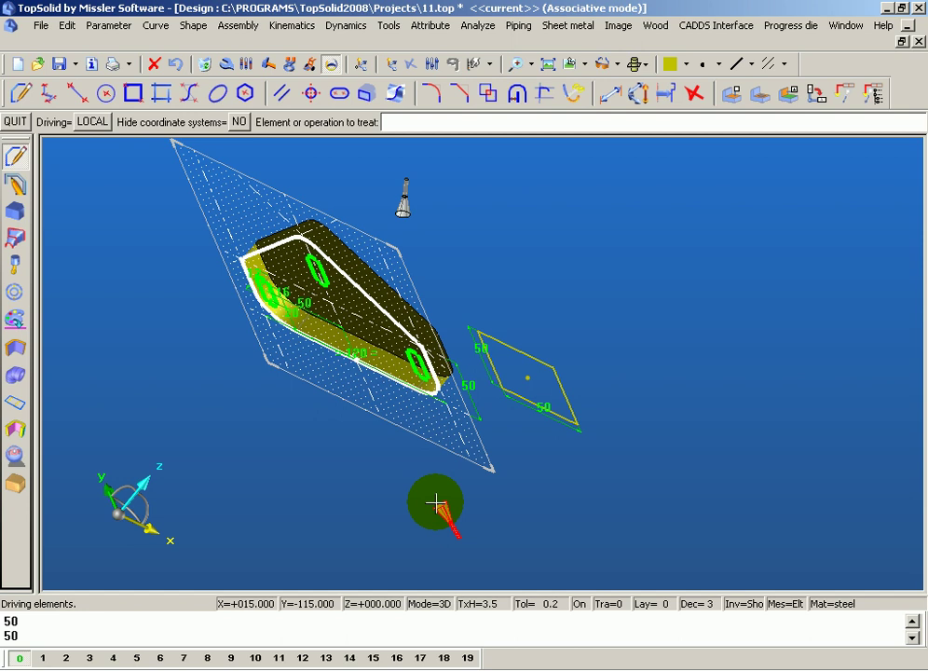
Switch the display to Inv=Hid so dimensions and sketch curves disappear, orbiting the model.
middle_click_drag(435, 503, 472, 515)
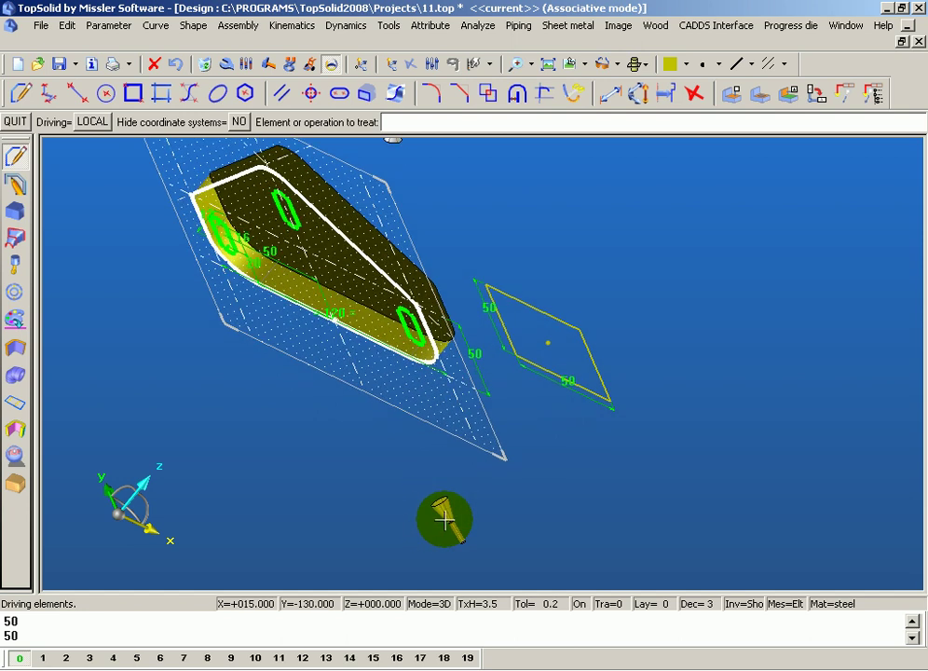
middle_click_drag(476, 493, 527, 533)
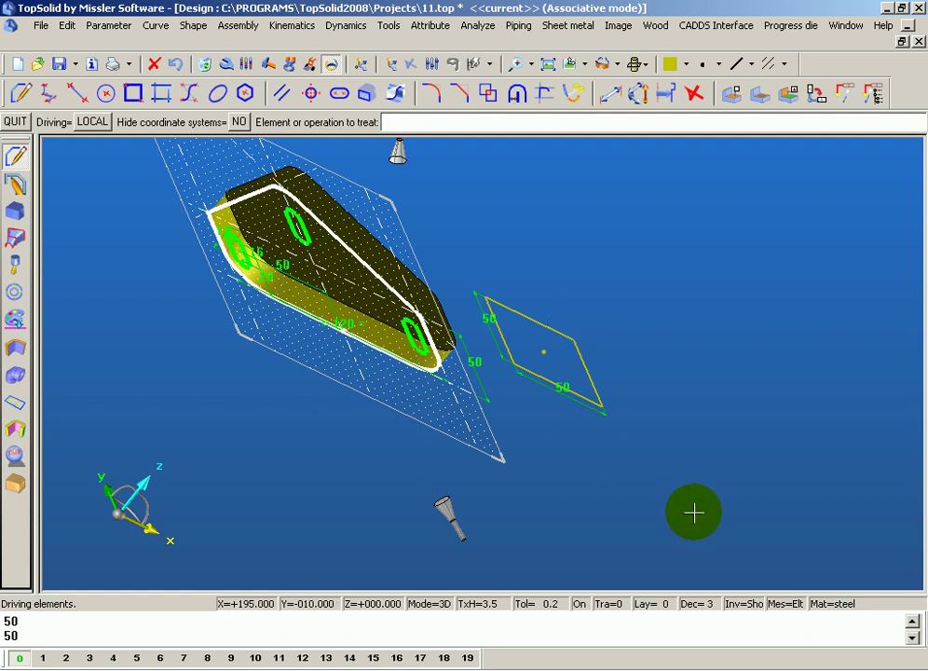
left_click(751, 612)
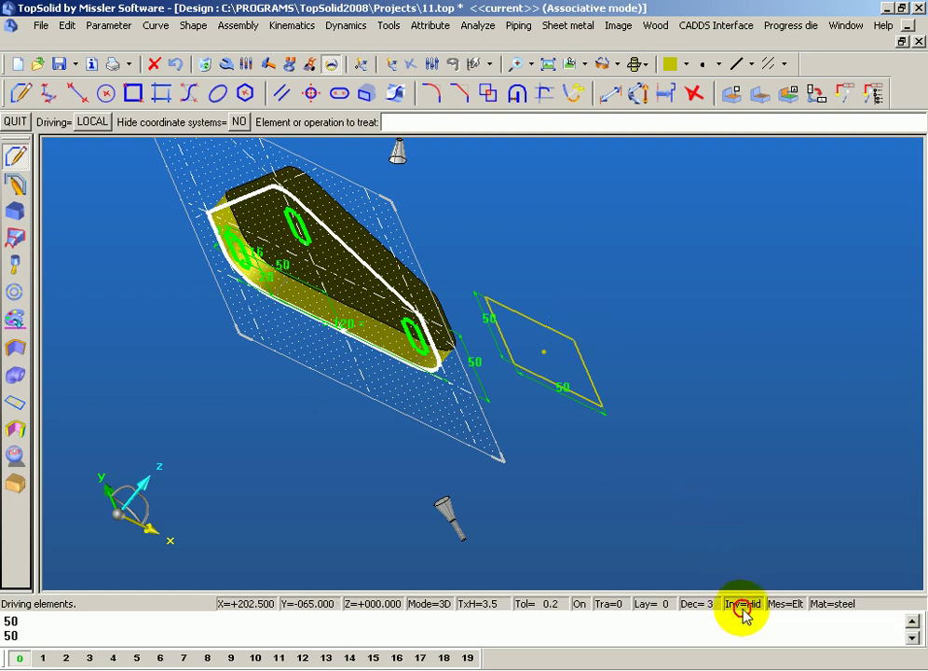
mouse_move(522, 400)
middle_mouse_down()
mouse_move(632, 393)
mouse_move(565, 326)
mouse_move(532, 350)
mouse_move(529, 333)
middle_mouse_up()
scroll(567, 324, "up", 3)
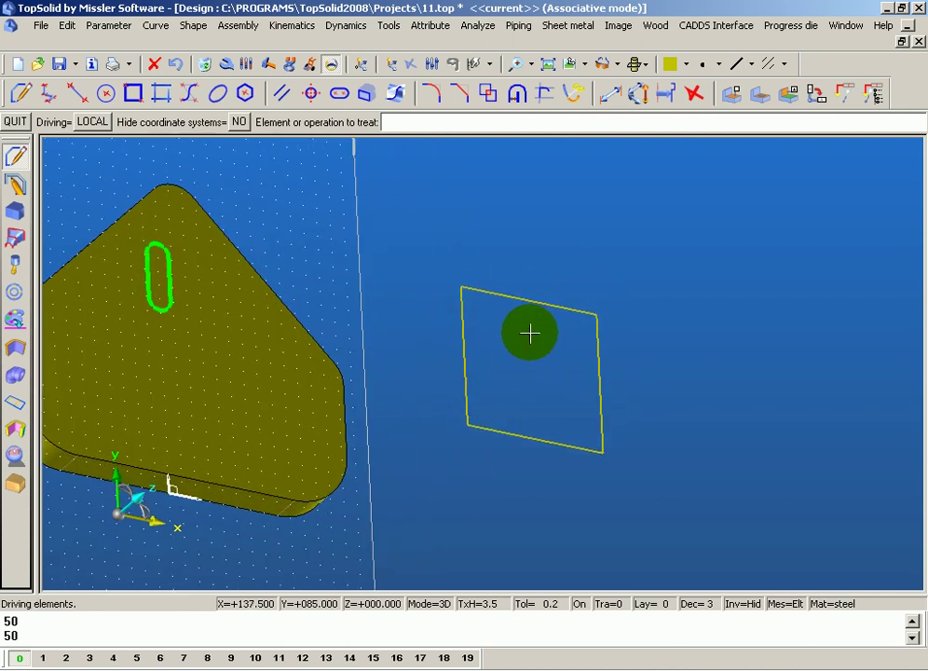
Return to the front view, clear the 50×50 square's dimension display, and start the hide-elements command.
middle_click_drag(529, 333, 482, 356)
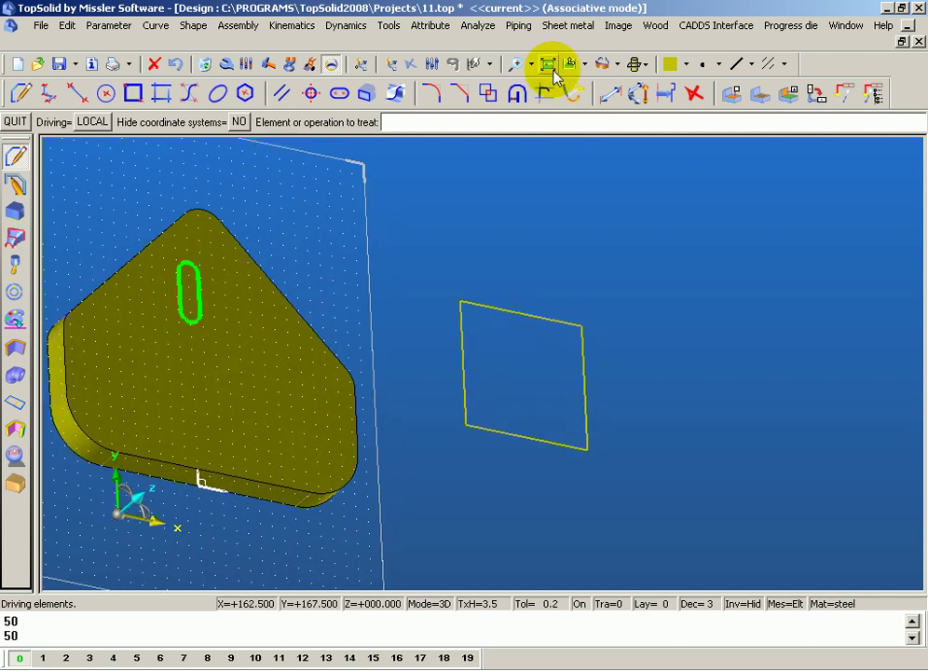
left_click(557, 62)
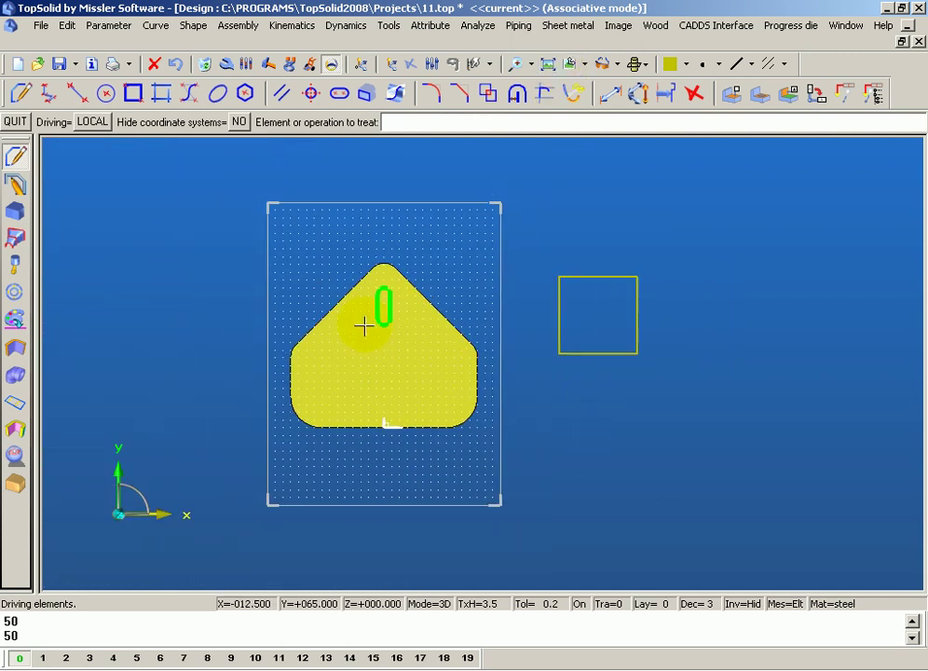
left_click(333, 65)
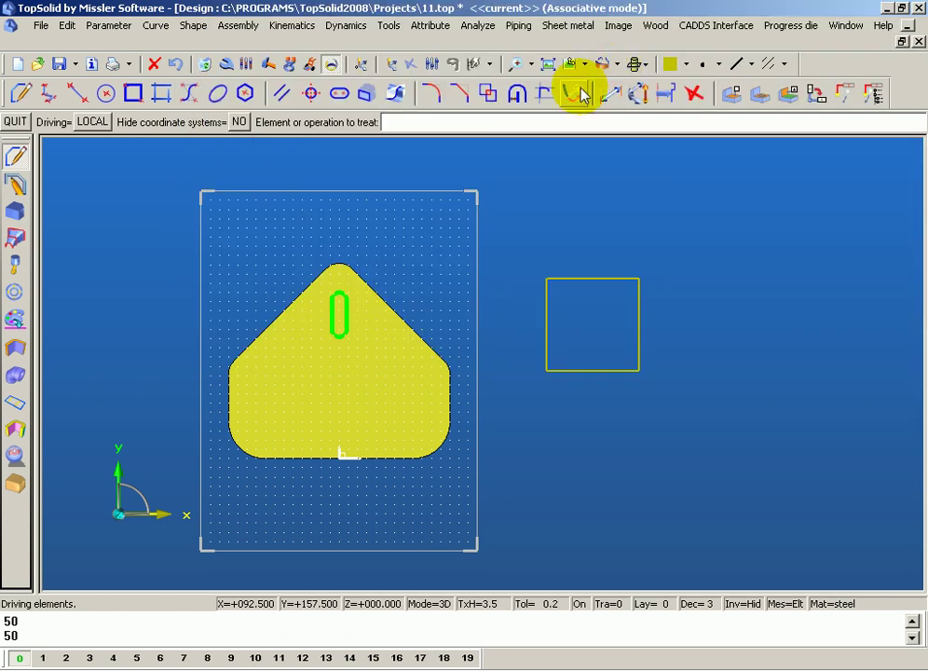
scroll(669, 334, "up", 2)
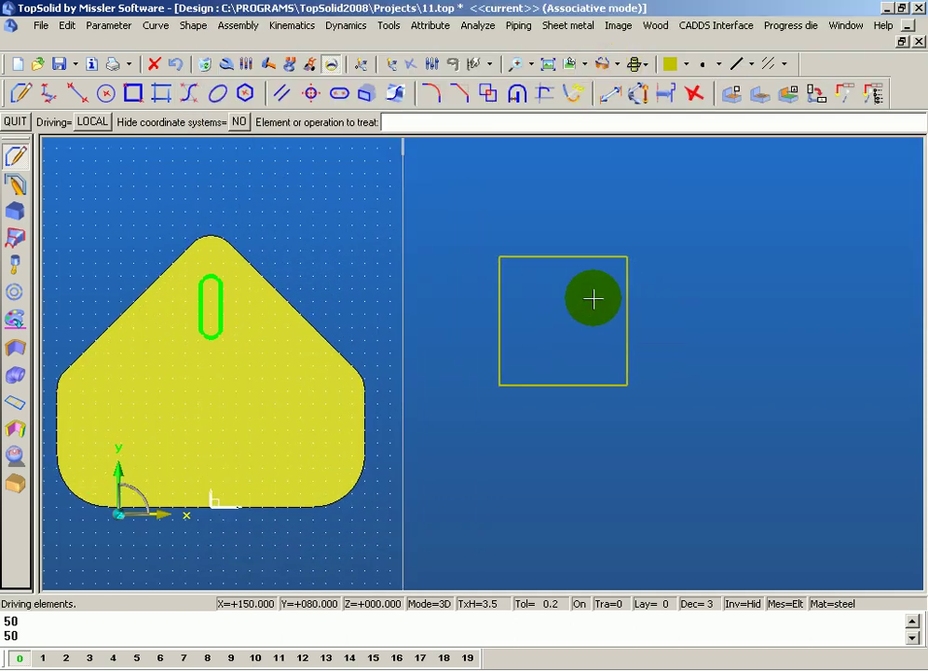
left_click(331, 65)
left_click(588, 256)
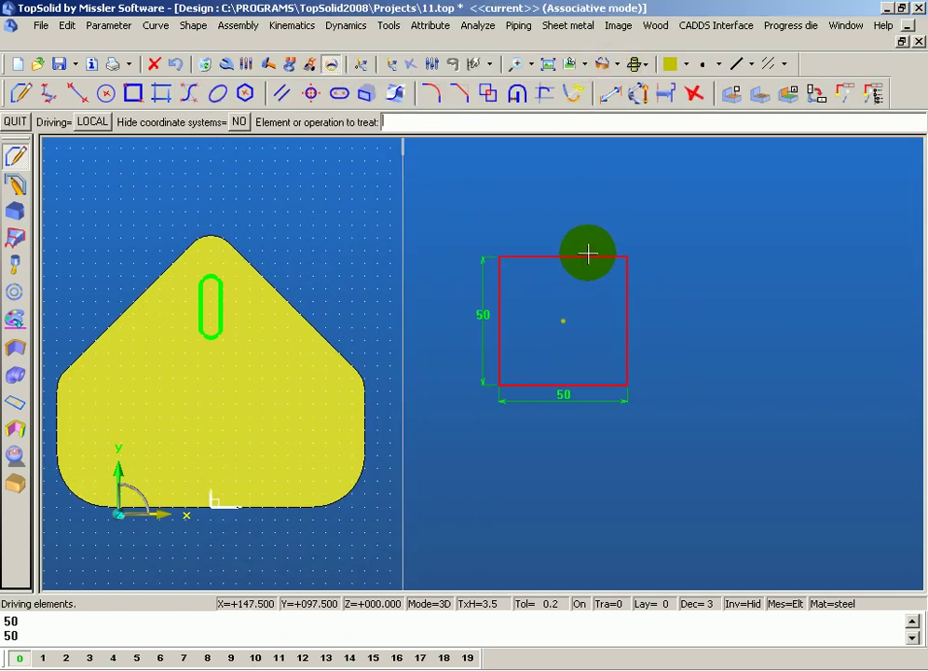
left_click(582, 255)
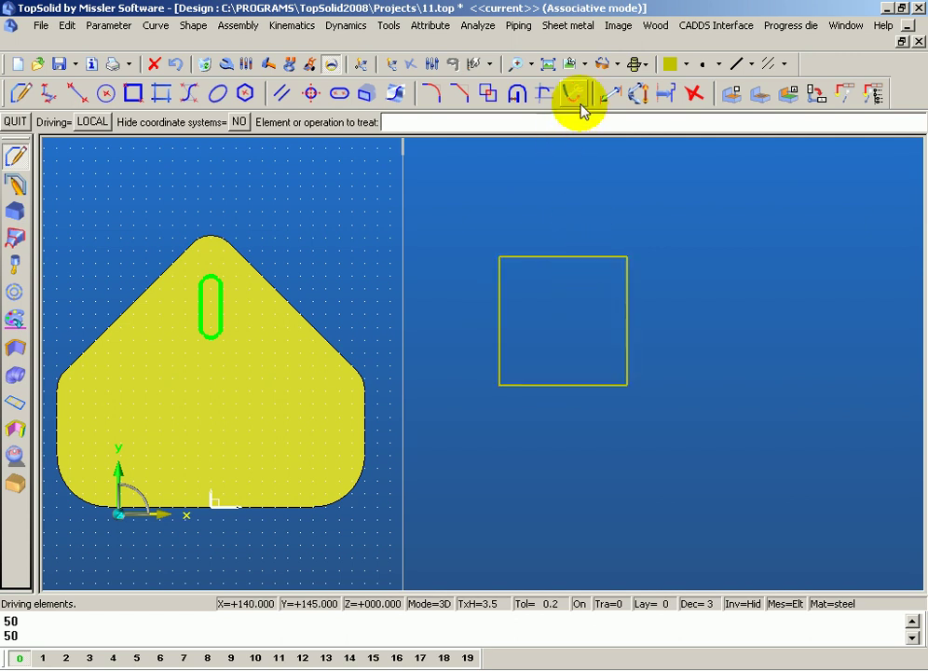
left_click(602, 63)
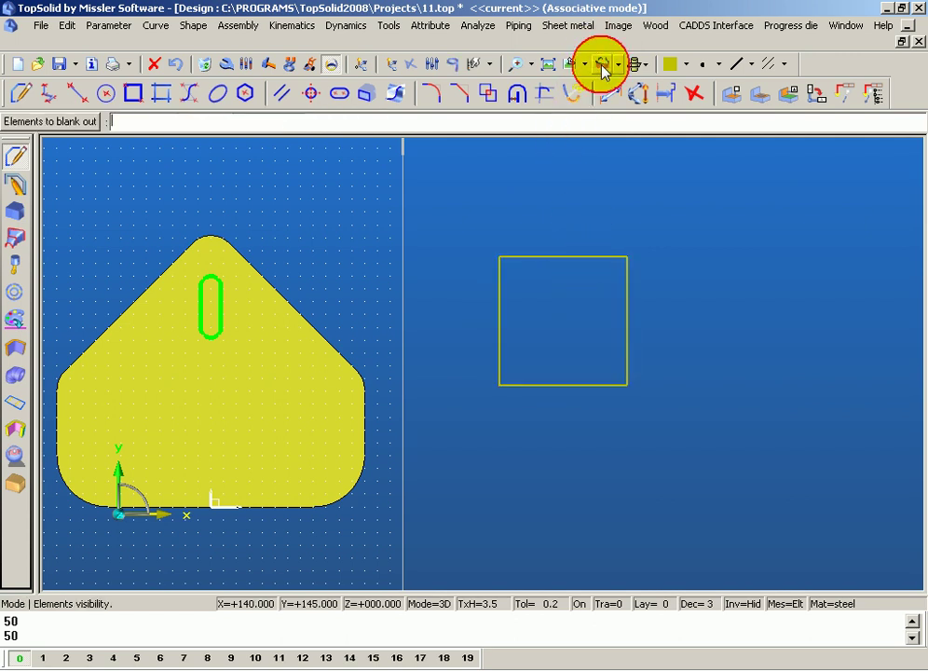
Blank the 50×50 square, then toggle the Inv=Hid/Sho display of hidden elements on and off.
left_click(590, 256)
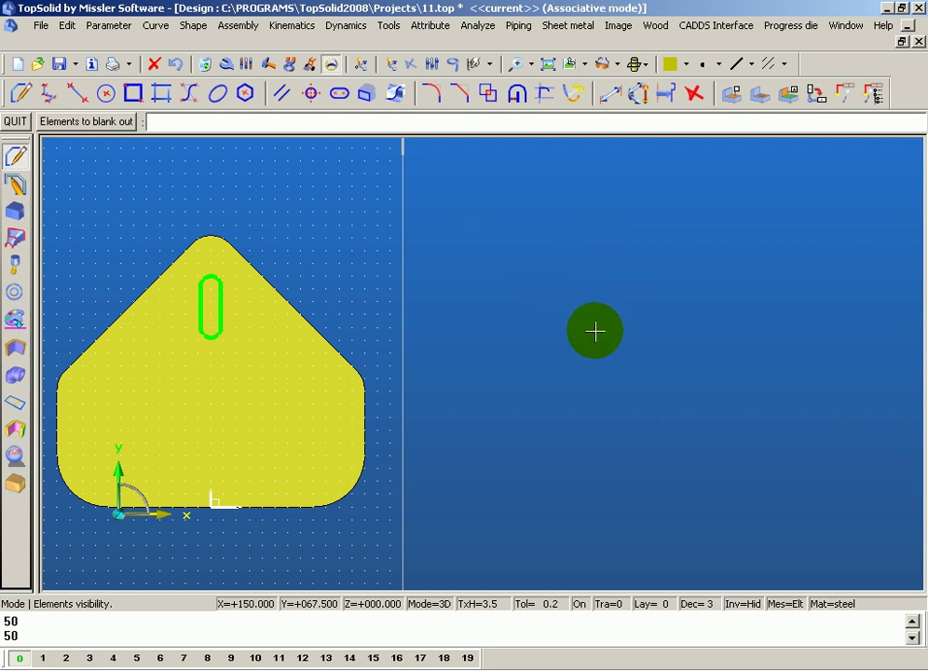
left_click(745, 605)
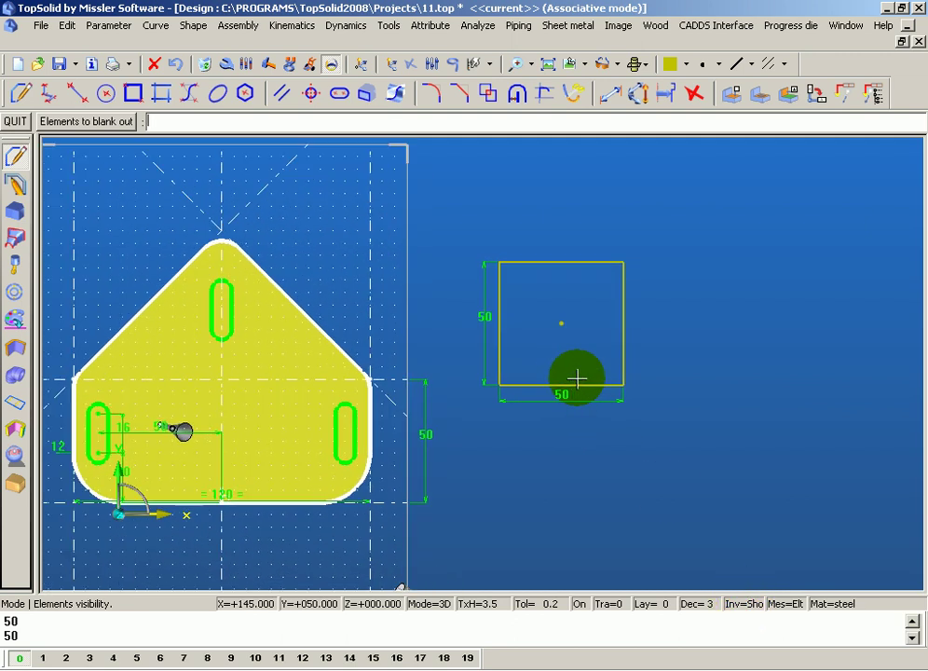
left_click(748, 605)
left_click(576, 431)
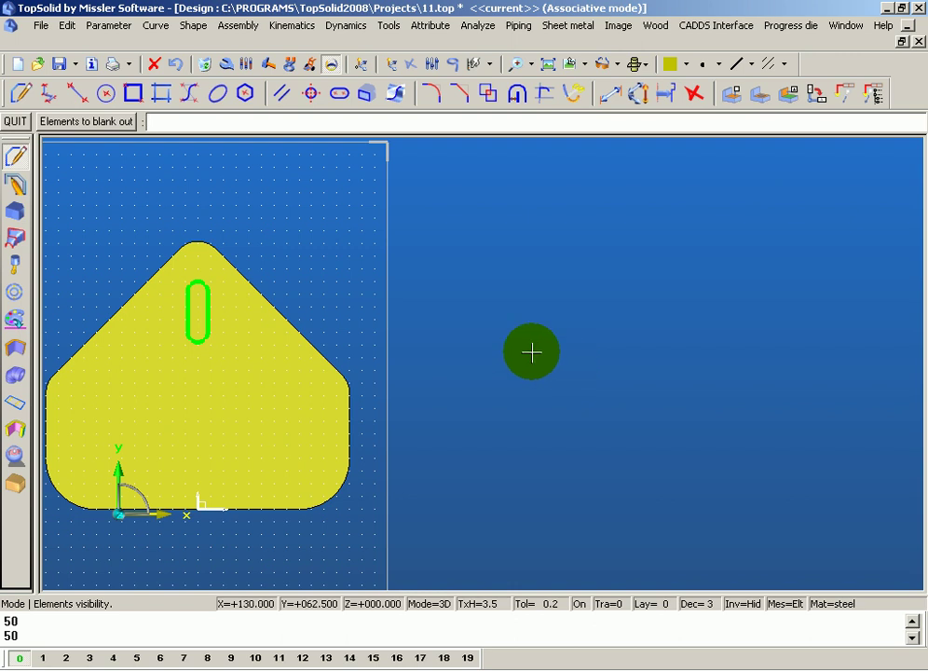
End the blank command and set Inv=Sho so hidden elements, including the square, display.
scroll(431, 272, "down", 1)
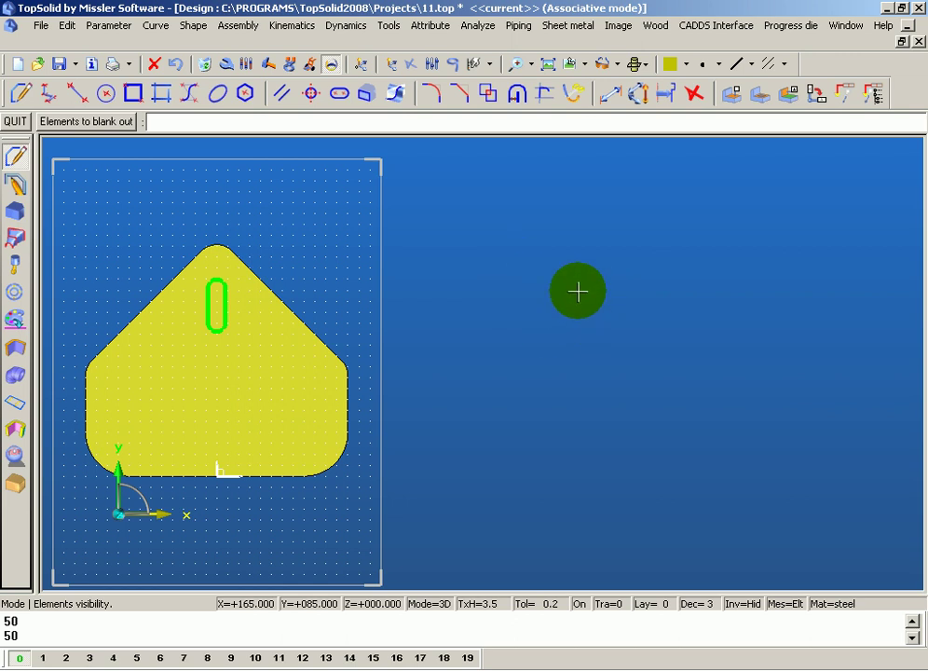
scroll(578, 293, "up", 1)
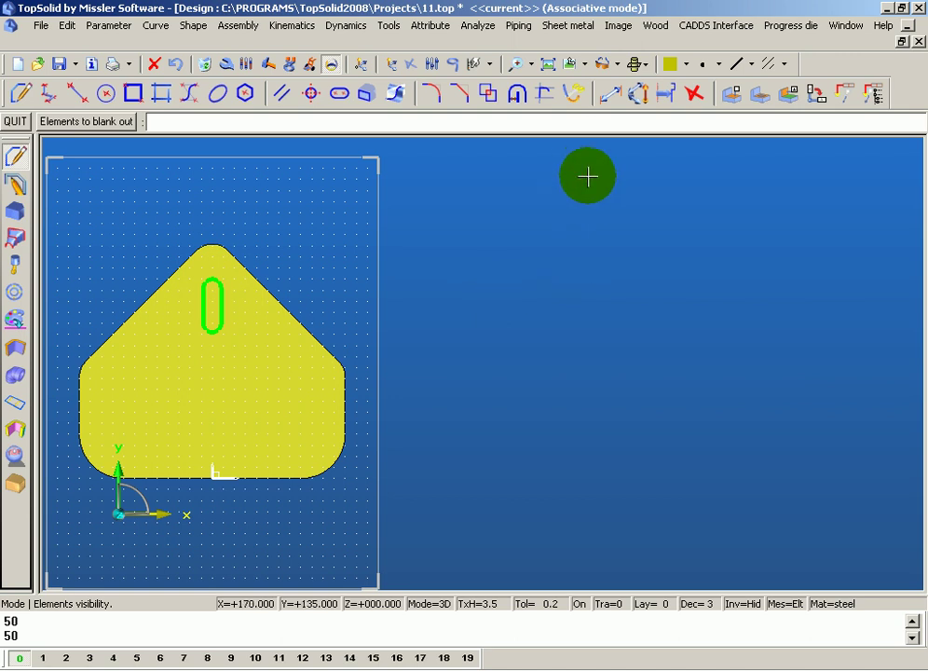
left_click(601, 63)
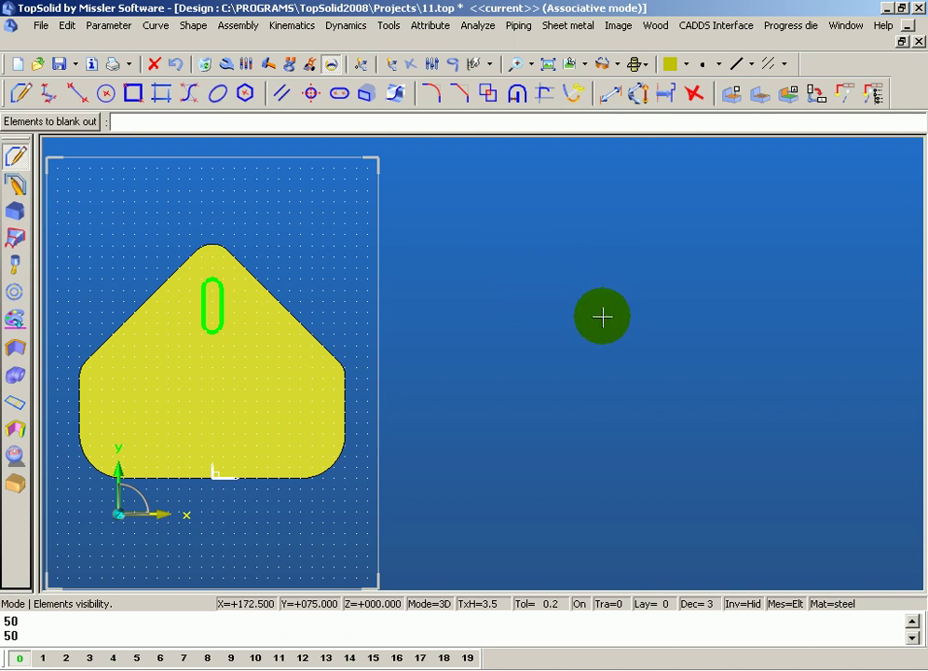
left_click(743, 606)
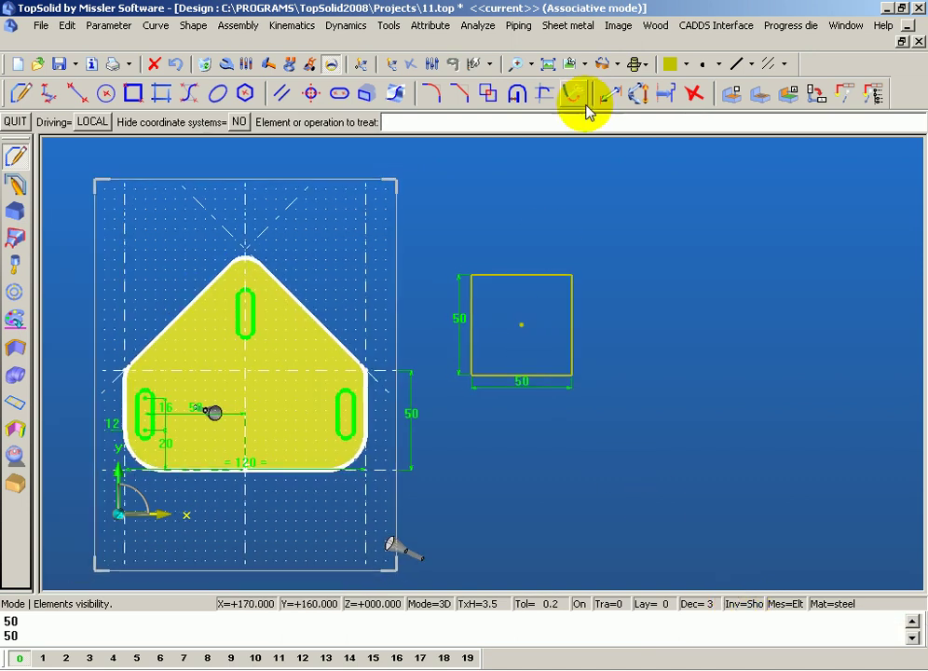
Unblank the 50×50 square and switch back to Inv=Hid so hidden dimensions stay concealed.
left_click(604, 64)
scroll(511, 223, "up", 1)
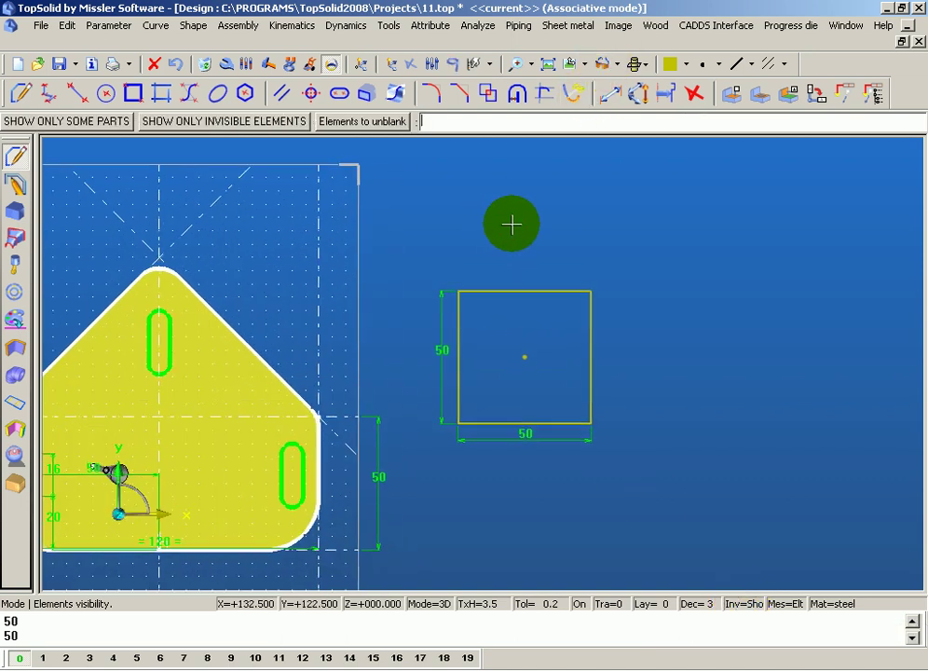
left_click(548, 290)
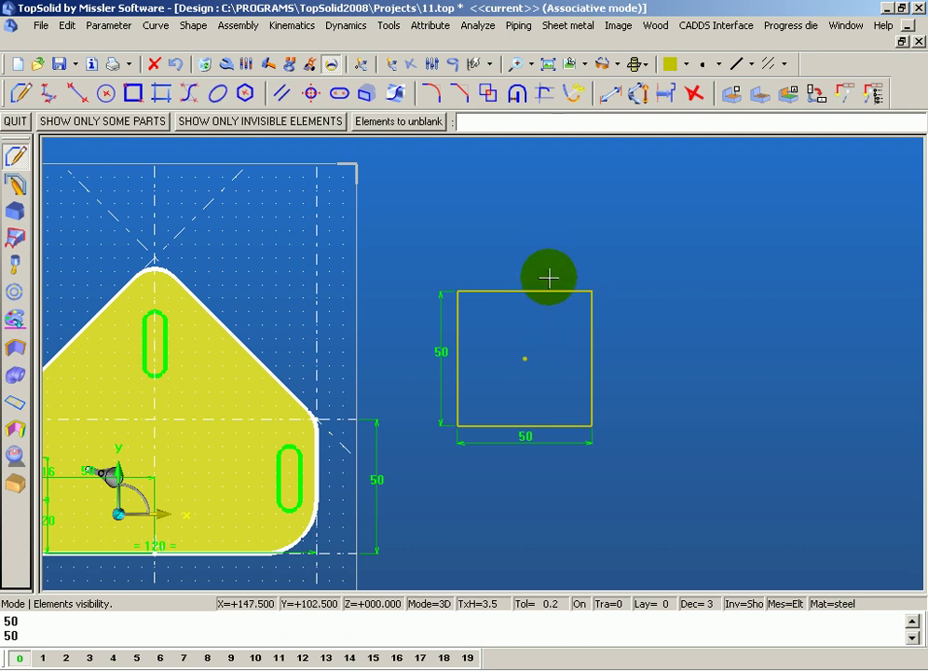
left_click(735, 604)
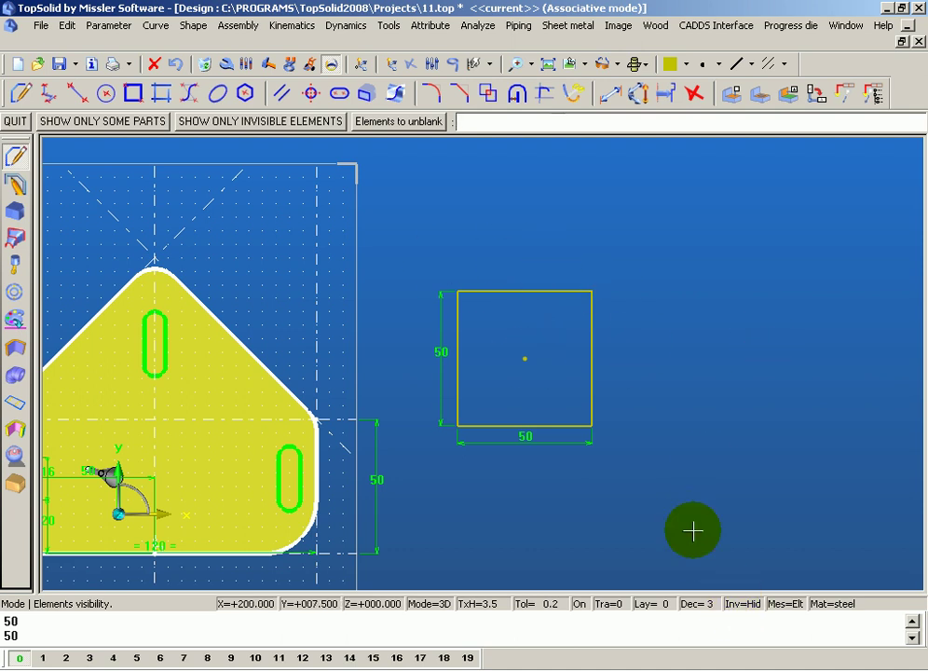
scroll(624, 405, "up", 1)
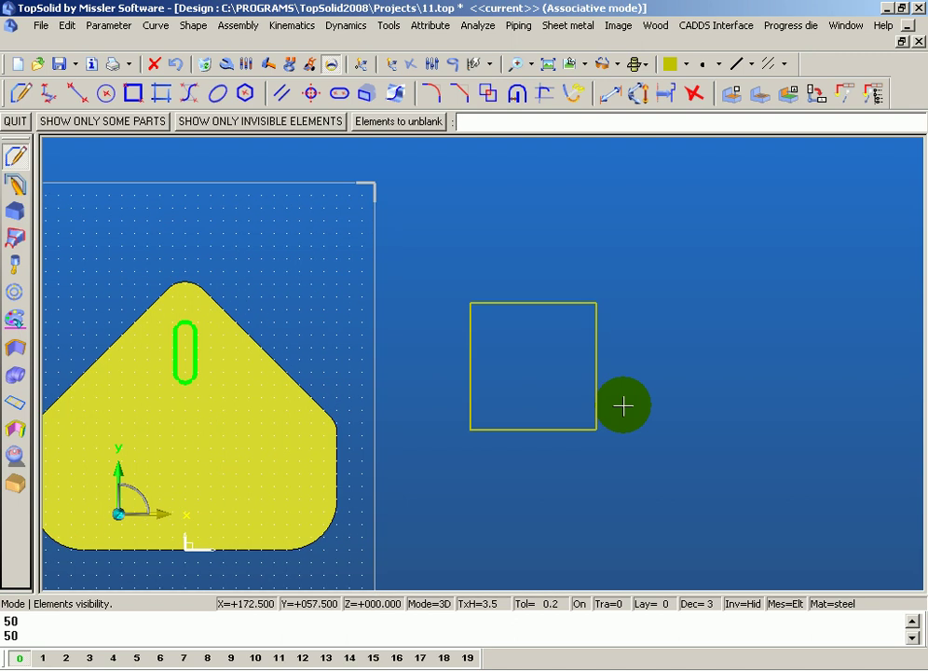